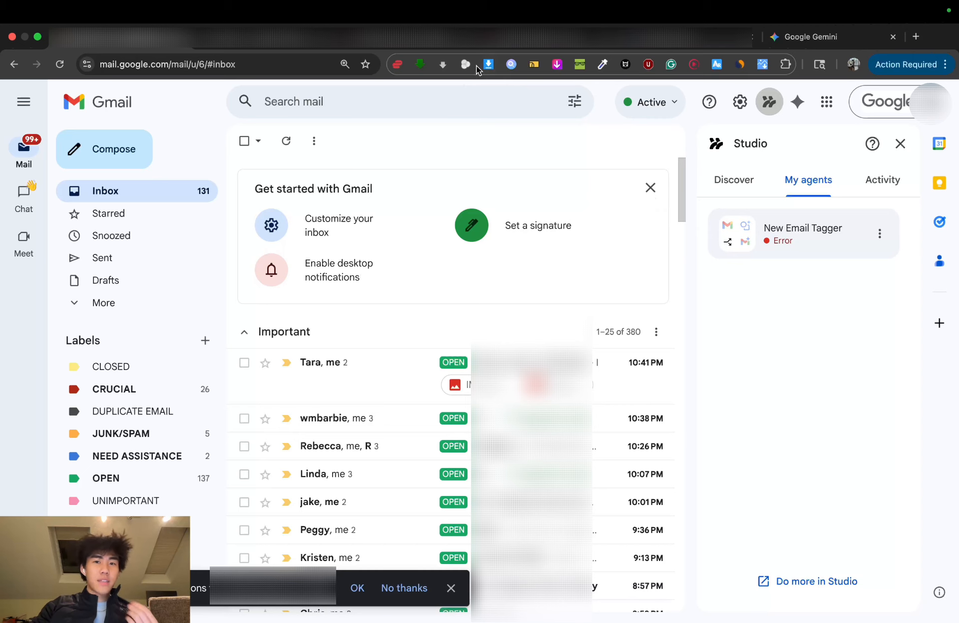
Switch to the n8n E-Commerce Automations workflow and examine its Gmail trigger branch, including the If12 node's conditions.
{"action": "left_click", "coordinate": [458, 44]}
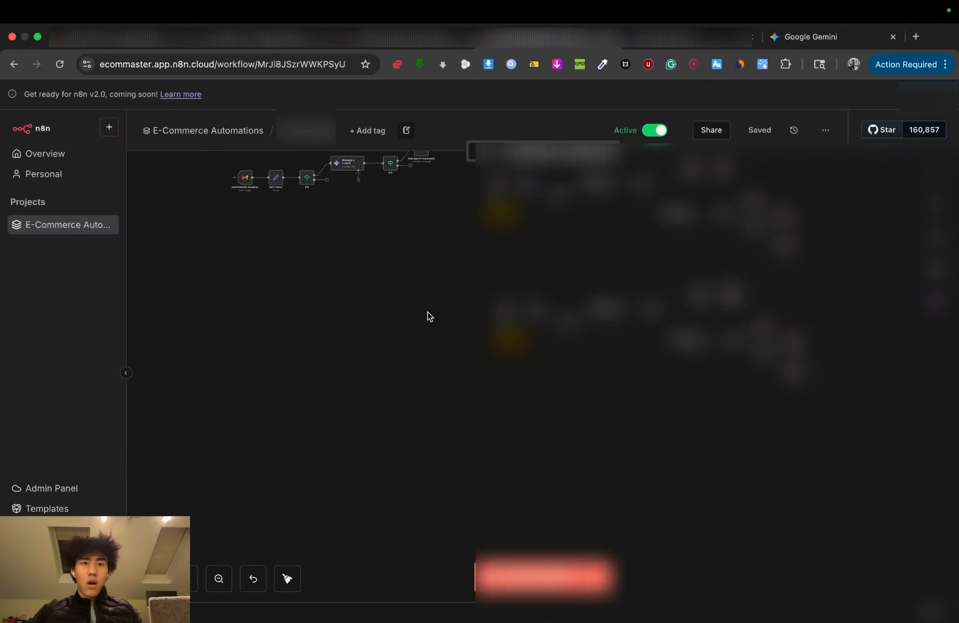
{"action": "scroll", "coordinate": [430, 316], "scroll_direction": "up", "scroll_amount": 2}
{"action": "scroll", "coordinate": [430, 316], "scroll_direction": "left", "scroll_amount": 2}
{"action": "scroll", "coordinate": [348, 276], "scroll_direction": "up", "scroll_amount": 4}
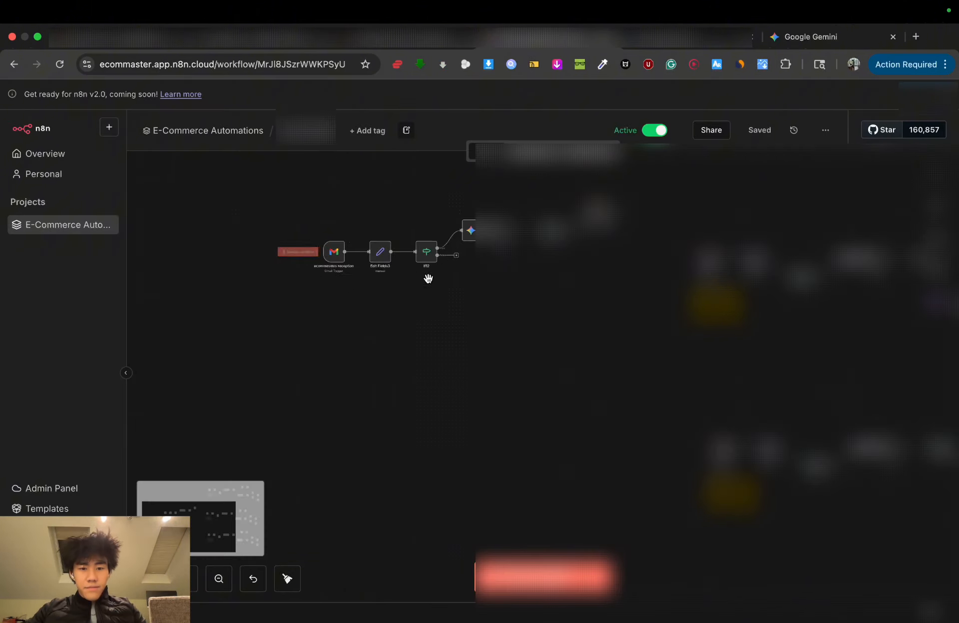
{"action": "scroll", "coordinate": [428, 279], "scroll_direction": "up", "scroll_amount": 5}
{"action": "double_click", "coordinate": [370, 300]}
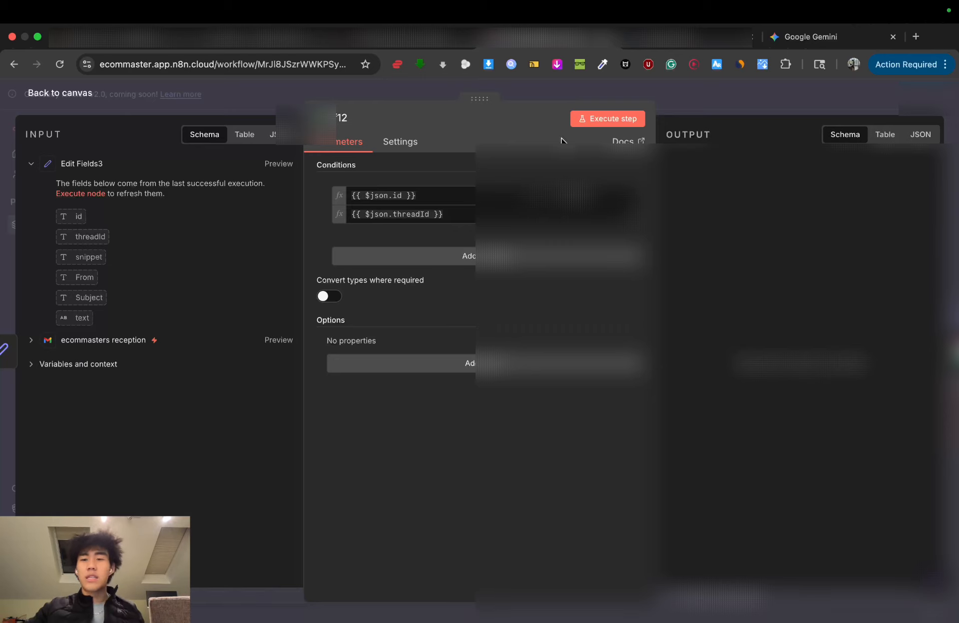
{"action": "left_click", "coordinate": [782, 103]}
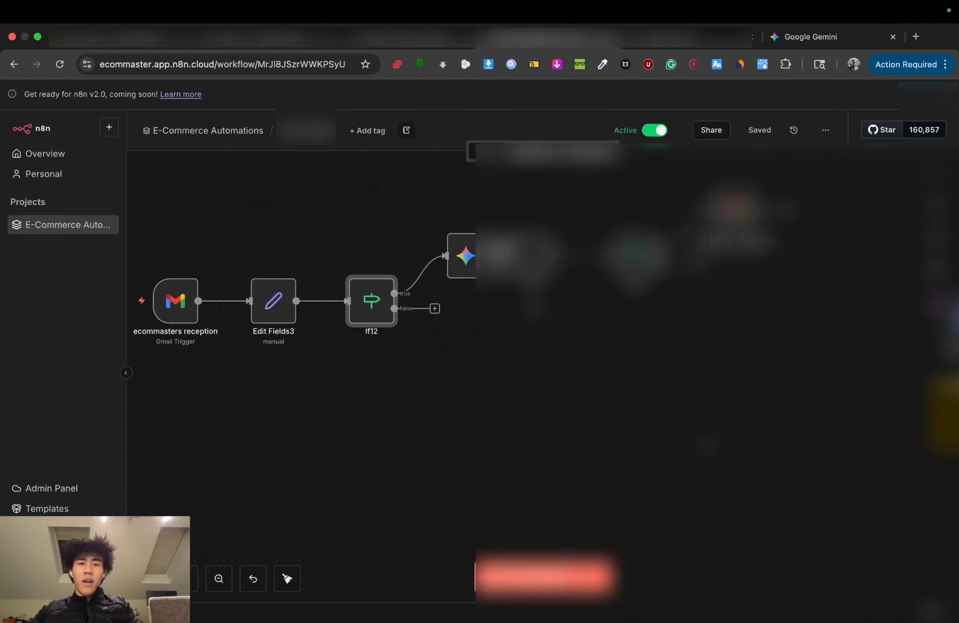
{"action": "scroll", "coordinate": [589, 430], "scroll_direction": "right", "scroll_amount": 5}
{"action": "scroll", "coordinate": [589, 430], "scroll_direction": "down", "scroll_amount": 10}
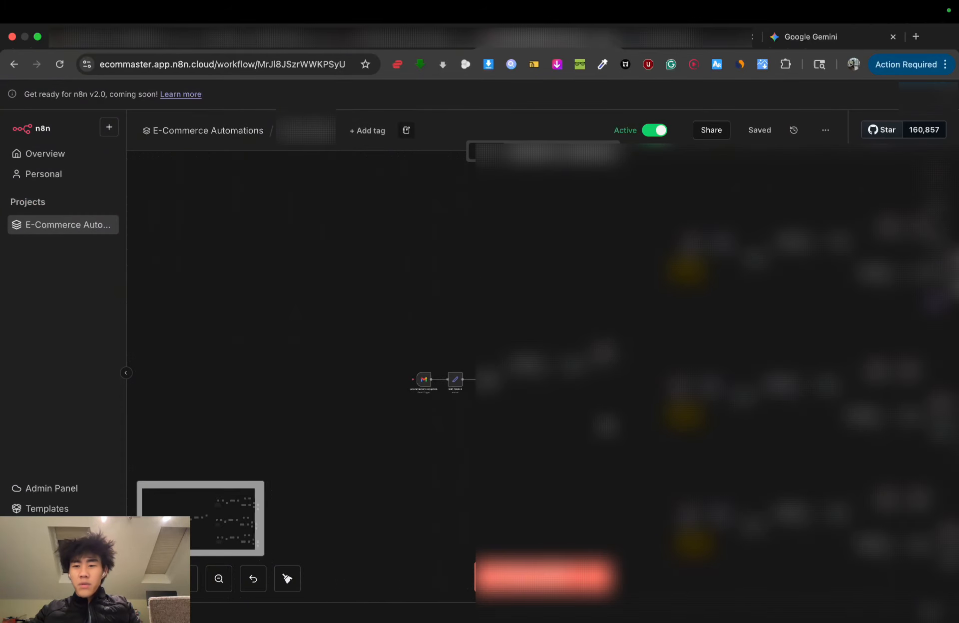
{"action": "scroll", "coordinate": [471, 385], "scroll_direction": "right", "scroll_amount": 5}
{"action": "scroll", "coordinate": [471, 386], "scroll_direction": "down", "scroll_amount": 2}
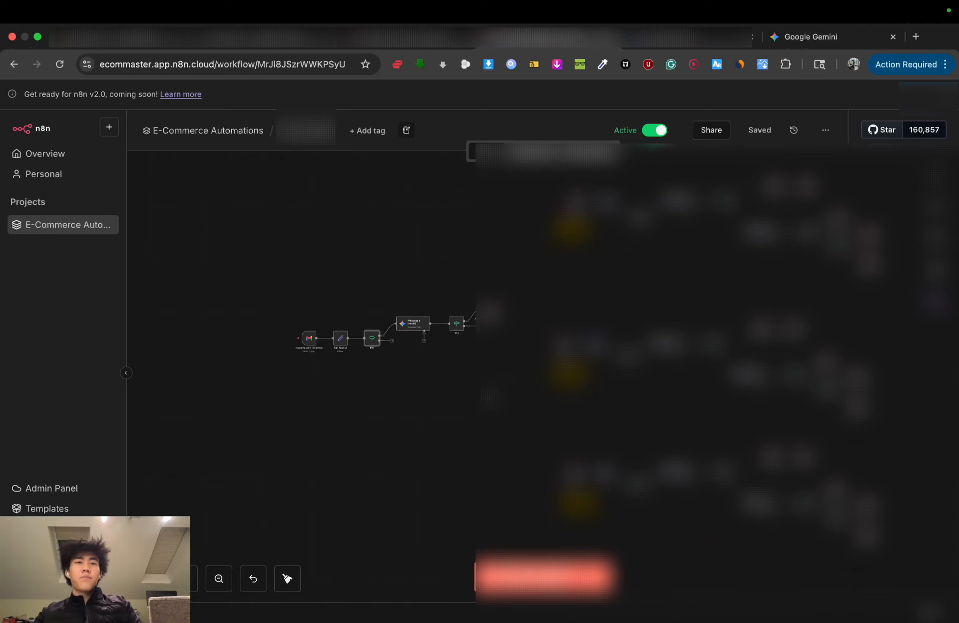
Switch to Workspace Studio and open the New Email Tagger agent from the list of own agents.
{"action": "left_click", "coordinate": [274, 45]}
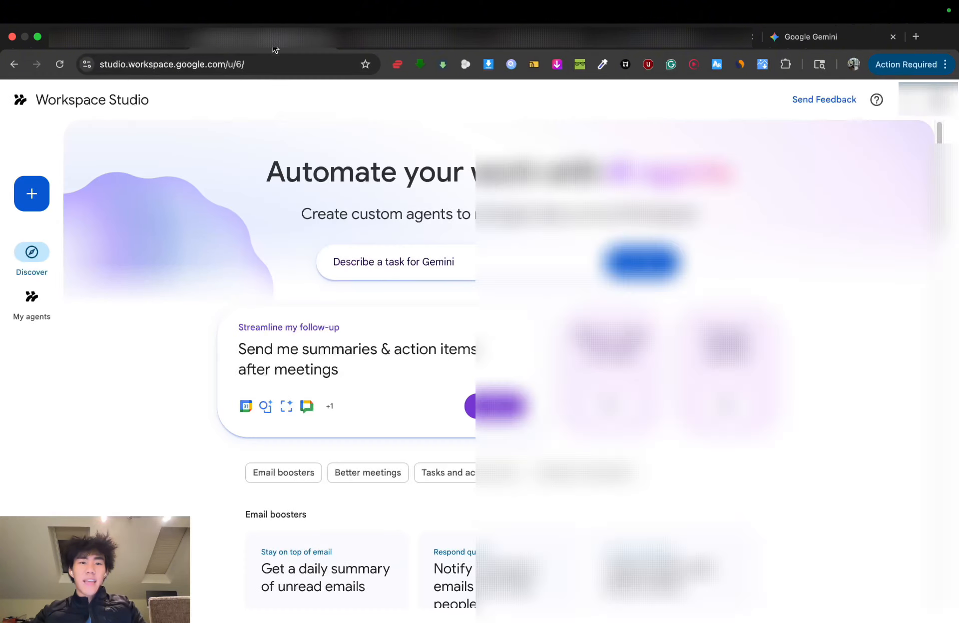
{"action": "left_click", "coordinate": [40, 301]}
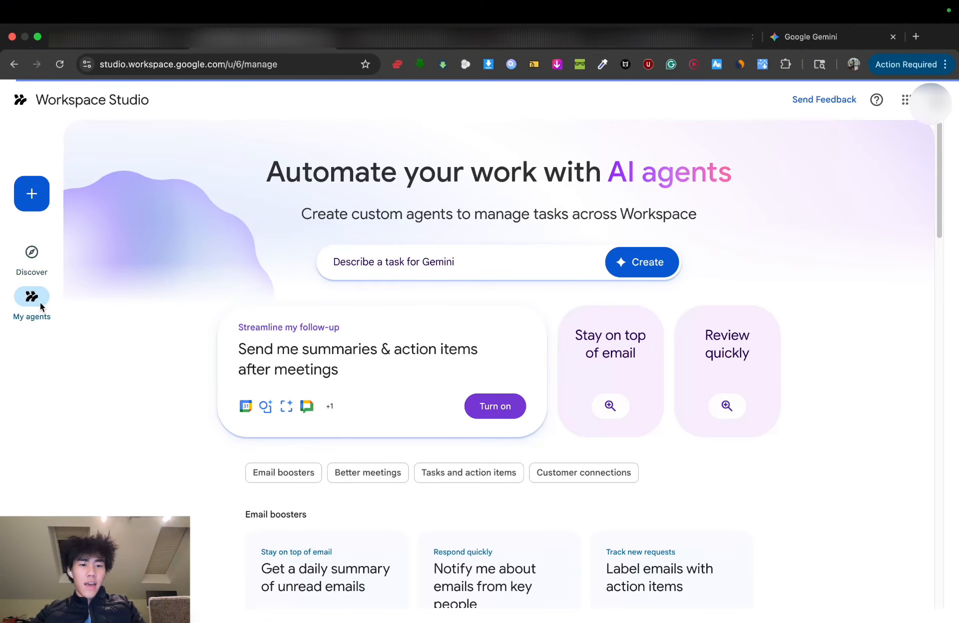
{"action": "left_click", "coordinate": [373, 237]}
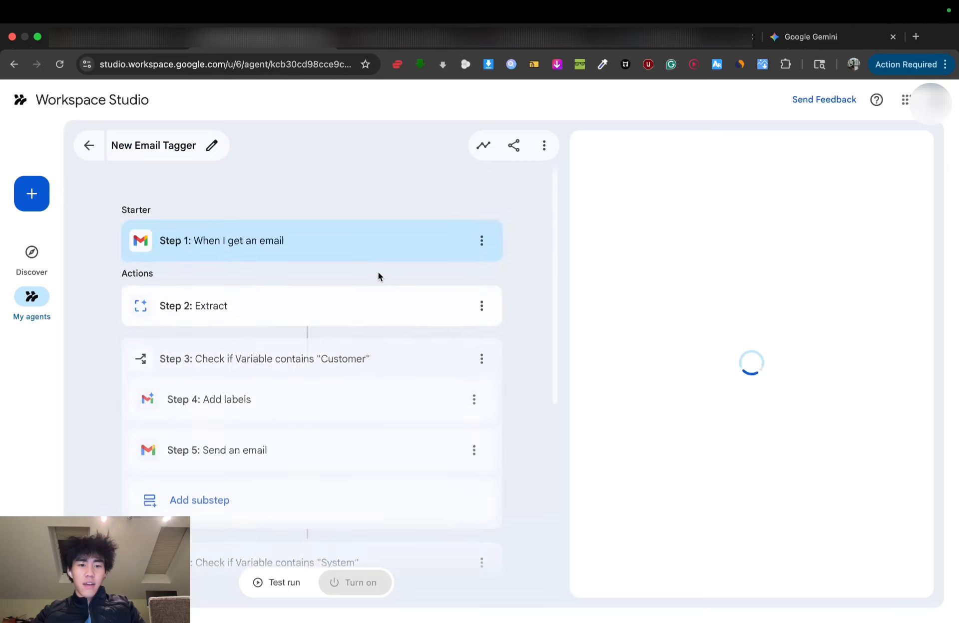
Compare the n8n workflow with the full list of steps in the New Email Tagger agent.
{"action": "left_click", "coordinate": [520, 50]}
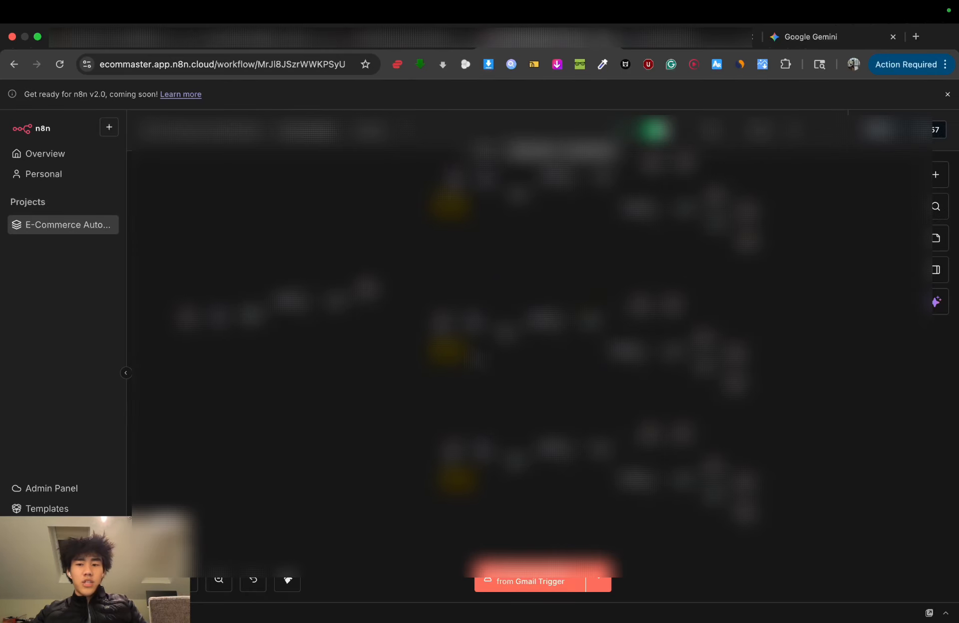
{"action": "left_click", "coordinate": [229, 39]}
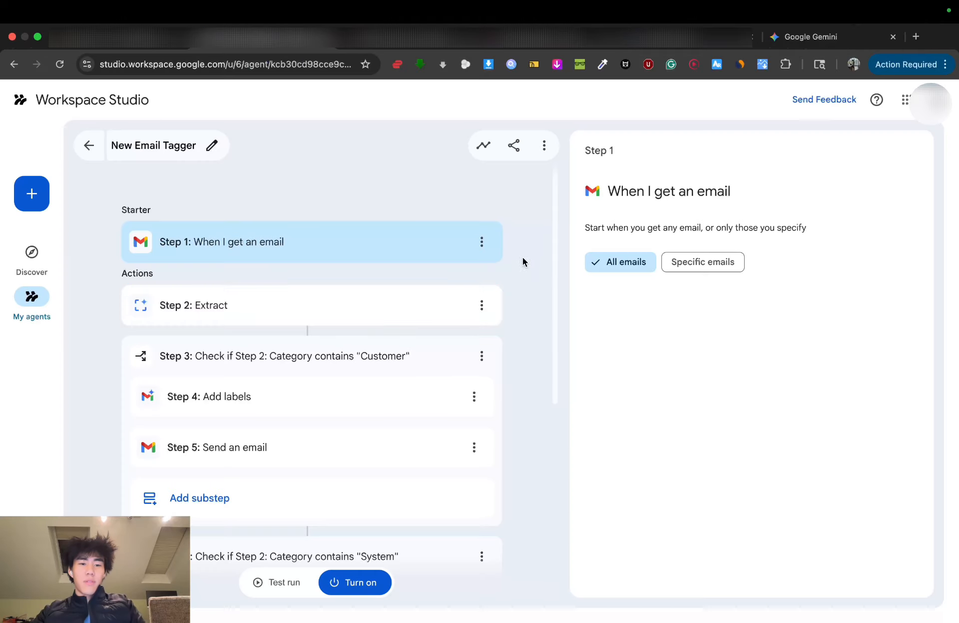
{"action": "scroll", "coordinate": [402, 346], "scroll_direction": "down", "scroll_amount": 6}
{"action": "scroll", "coordinate": [402, 347], "scroll_direction": "up", "scroll_amount": 6}
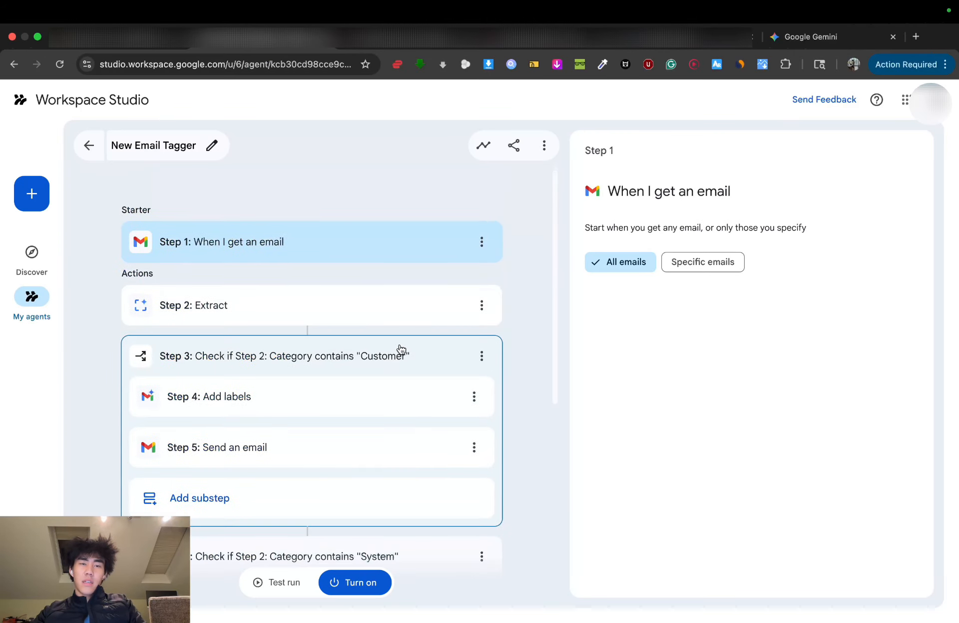
Switch back to the n8n workflow and examine how its model and If nodes route emails to the label and reply nodes.
{"action": "left_click", "coordinate": [520, 49]}
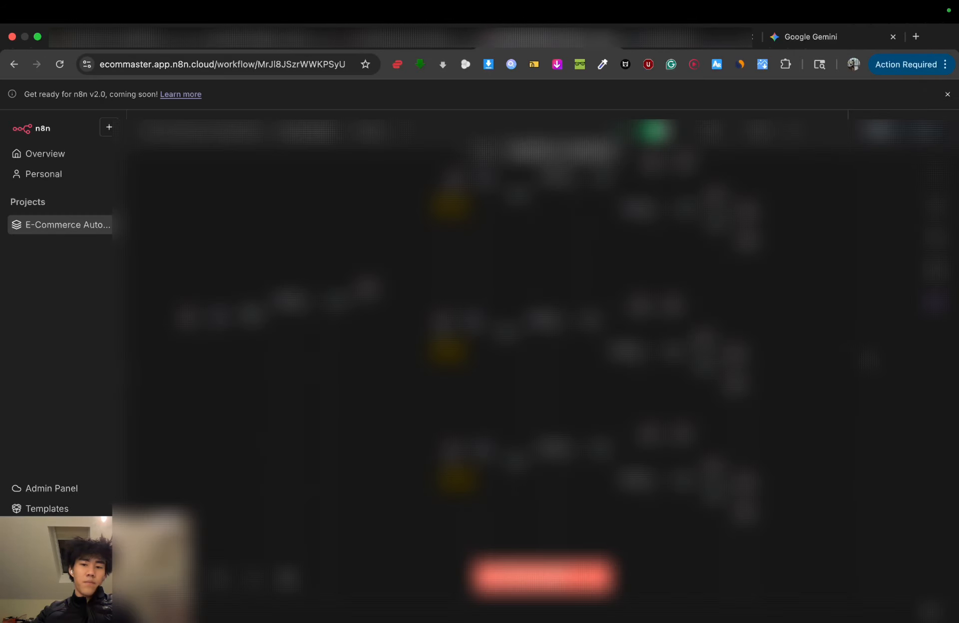
{"action": "scroll", "coordinate": [506, 343], "scroll_direction": "up", "scroll_amount": 5}
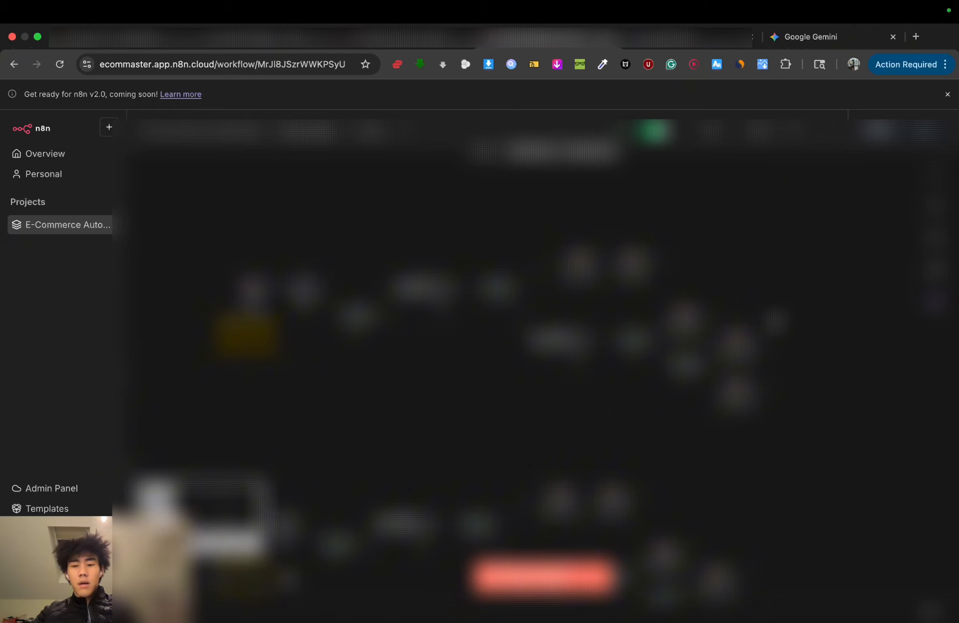
{"action": "scroll", "coordinate": [520, 314], "scroll_direction": "up", "scroll_amount": 3}
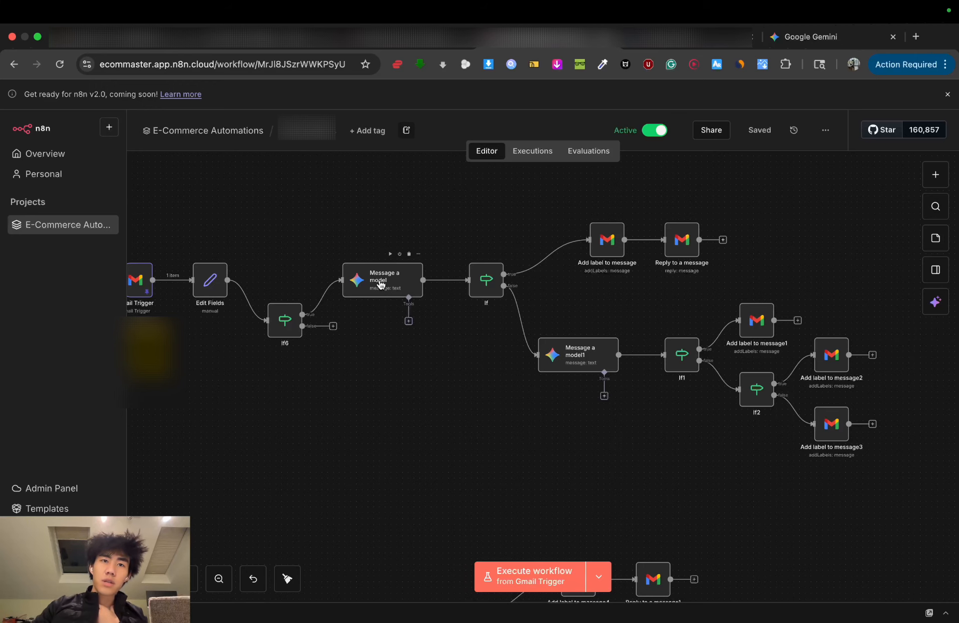
{"action": "scroll", "coordinate": [599, 257], "scroll_direction": "right", "scroll_amount": 3}
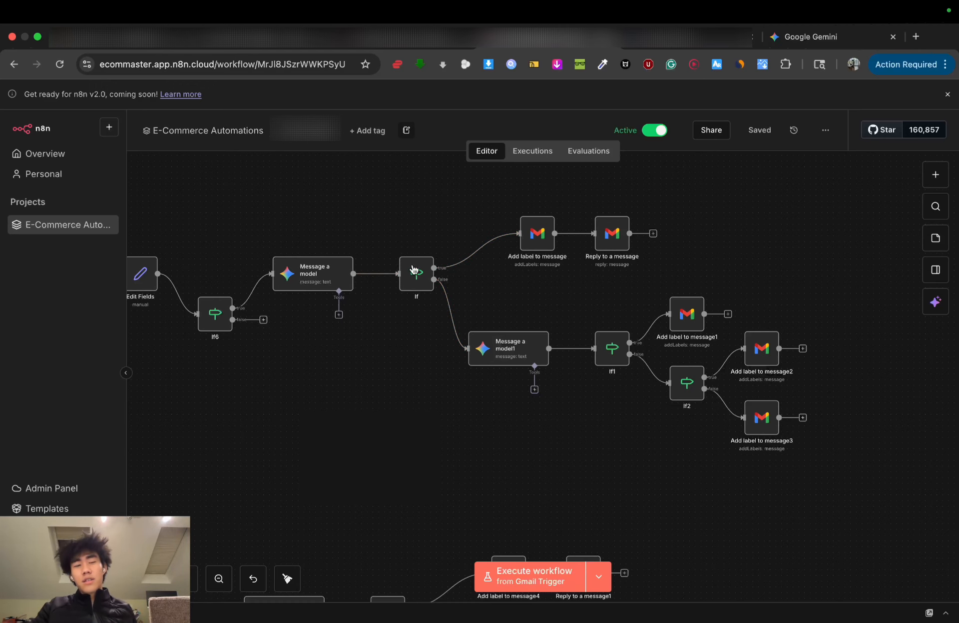
{"action": "scroll", "coordinate": [543, 363], "scroll_direction": "right", "scroll_amount": 3}
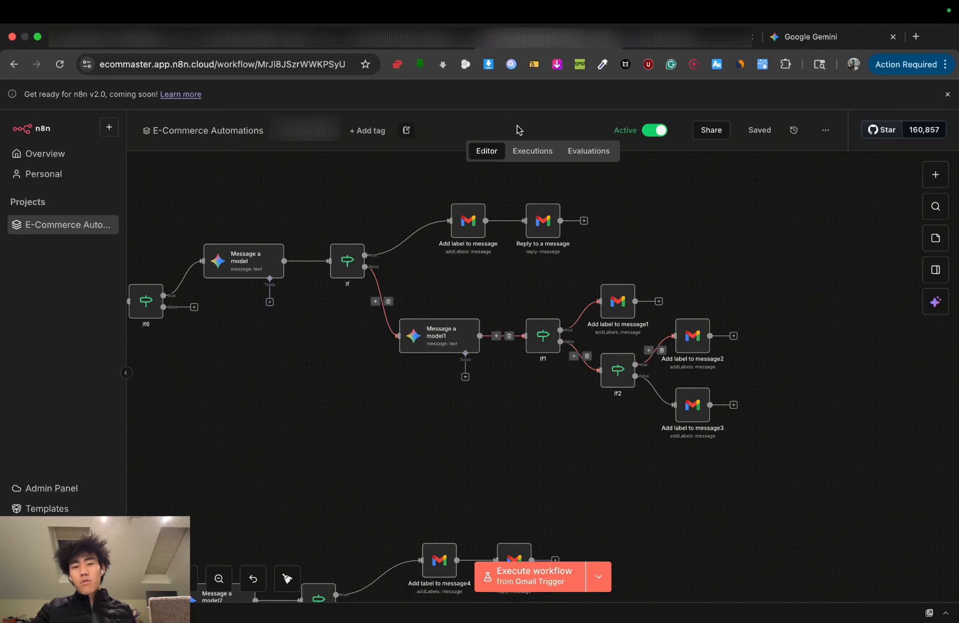
{"action": "scroll", "coordinate": [660, 246], "scroll_direction": "down", "scroll_amount": 3}
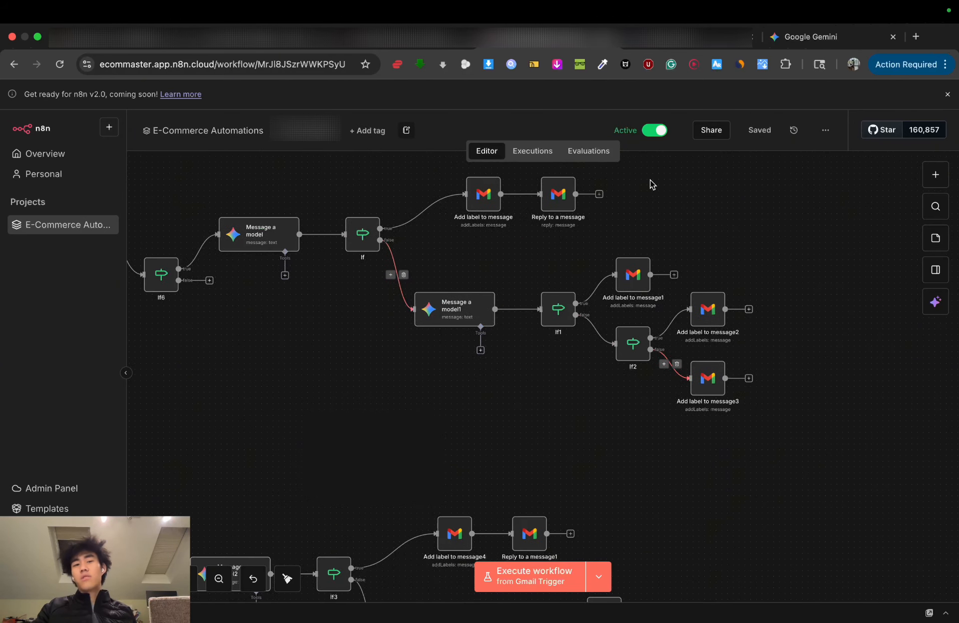
{"action": "scroll", "coordinate": [442, 375], "scroll_direction": "left", "scroll_amount": 3}
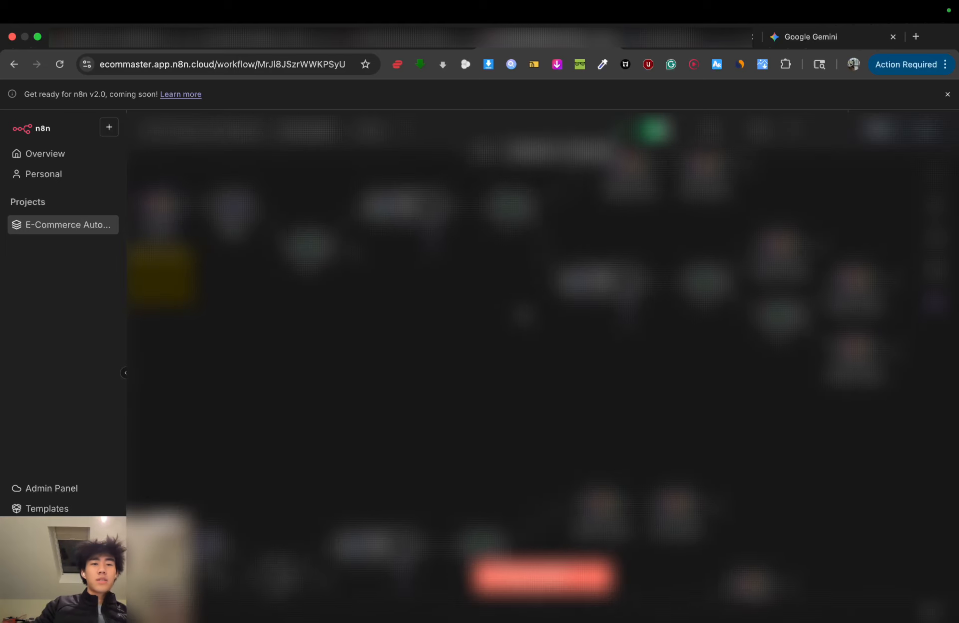
{"action": "scroll", "coordinate": [484, 324], "scroll_direction": "down", "scroll_amount": 5}
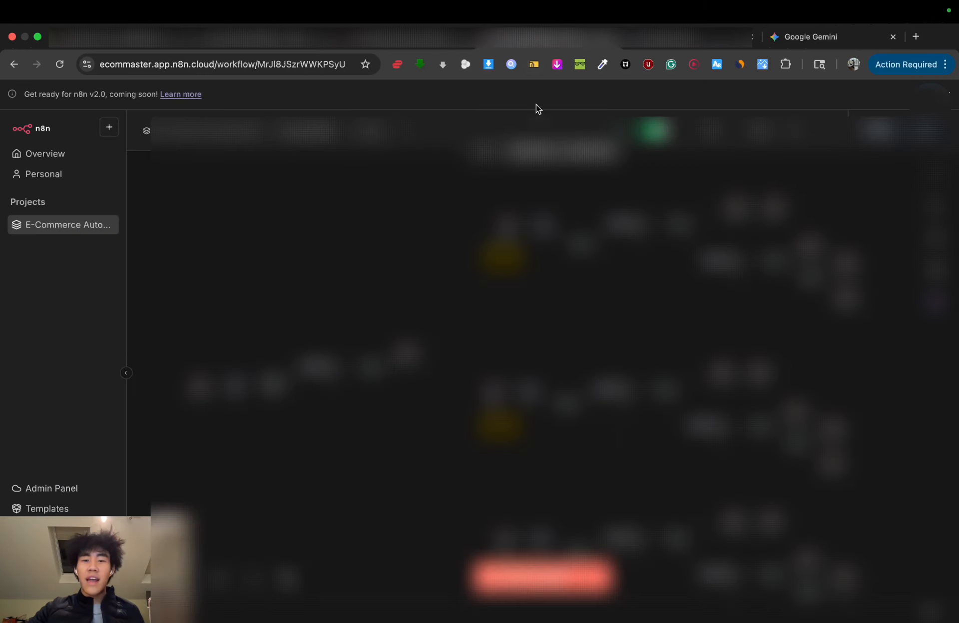
{"action": "left_click_drag", "start_coordinate": [459, 285], "coordinate": [443, 277]}
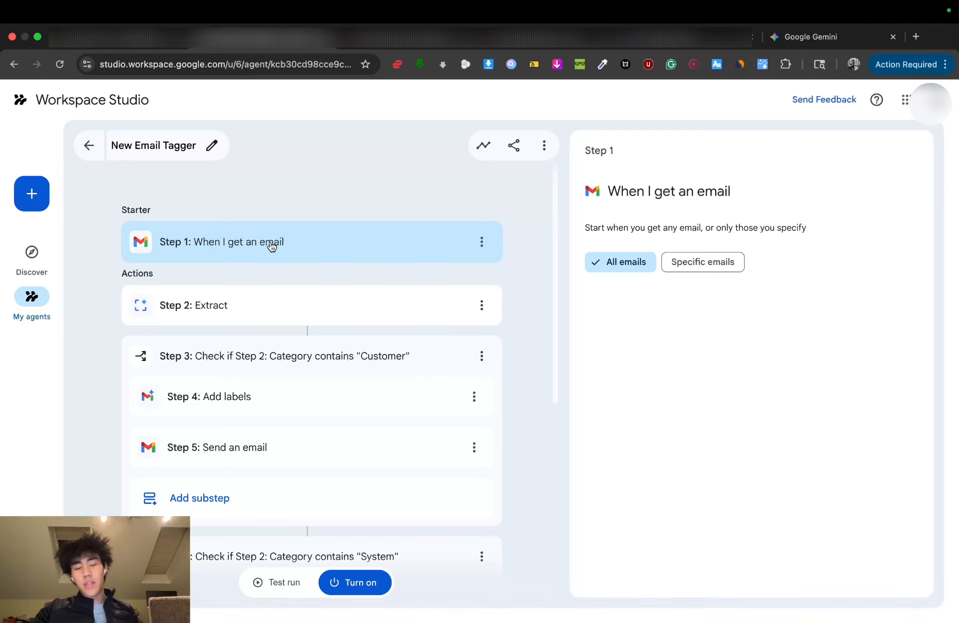
Review the agent's Extract step, and try adding a Decide step after the Spam check.
{"action": "left_click", "coordinate": [282, 315]}
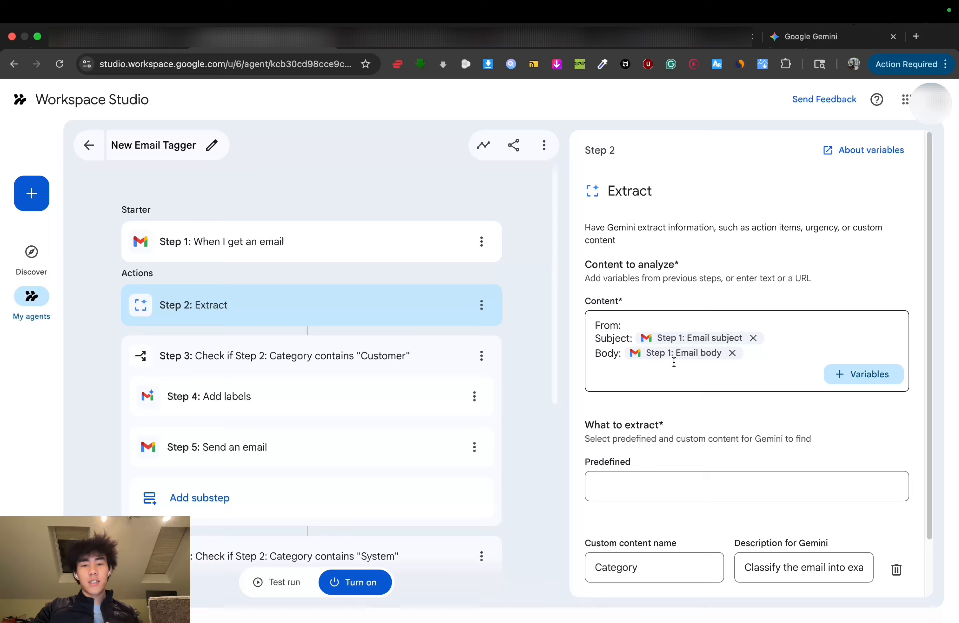
{"action": "scroll", "coordinate": [319, 385], "scroll_direction": "down", "scroll_amount": 6}
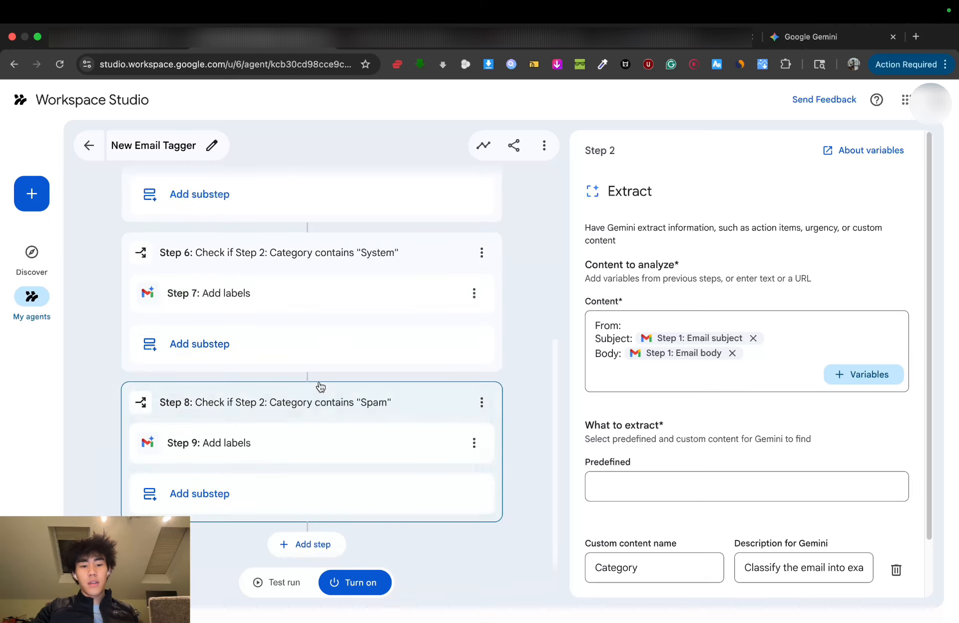
{"action": "left_click", "coordinate": [326, 543]}
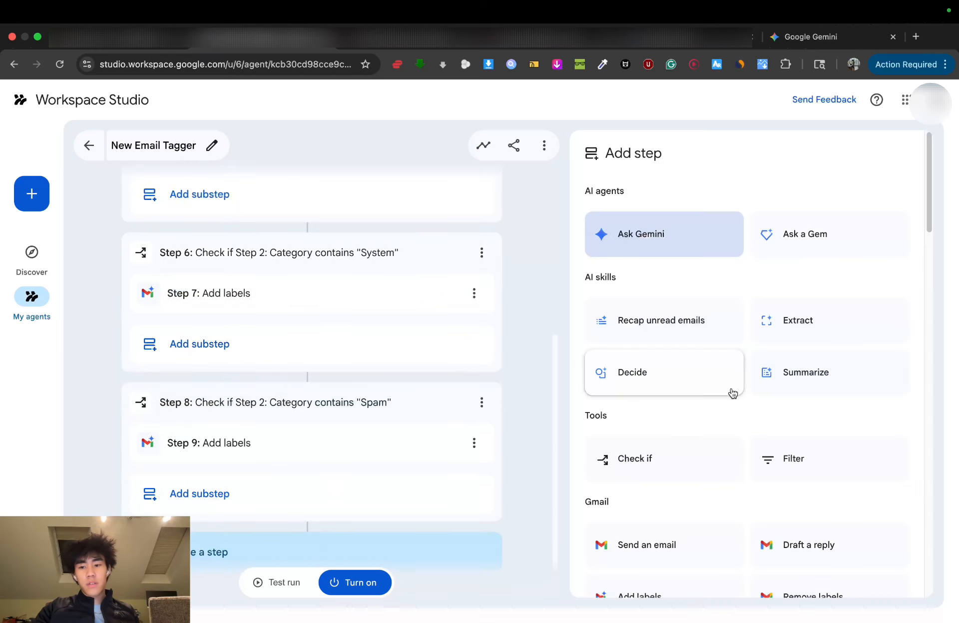
{"action": "left_click", "coordinate": [669, 373]}
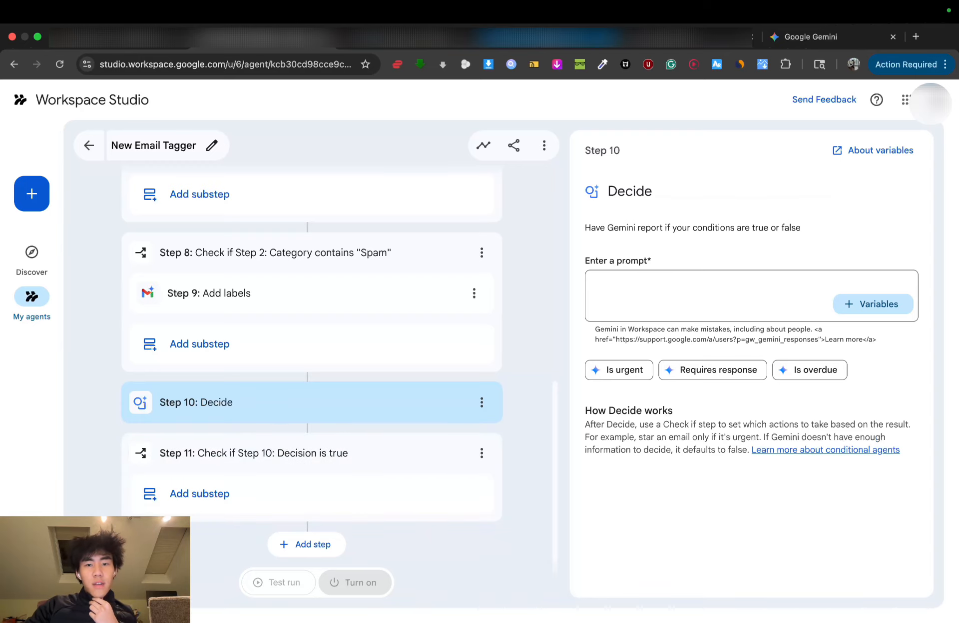
Check the n8n workflow again, and browse the actions available as a substep of the decision check and as a further step.
{"action": "left_click", "coordinate": [553, 40]}
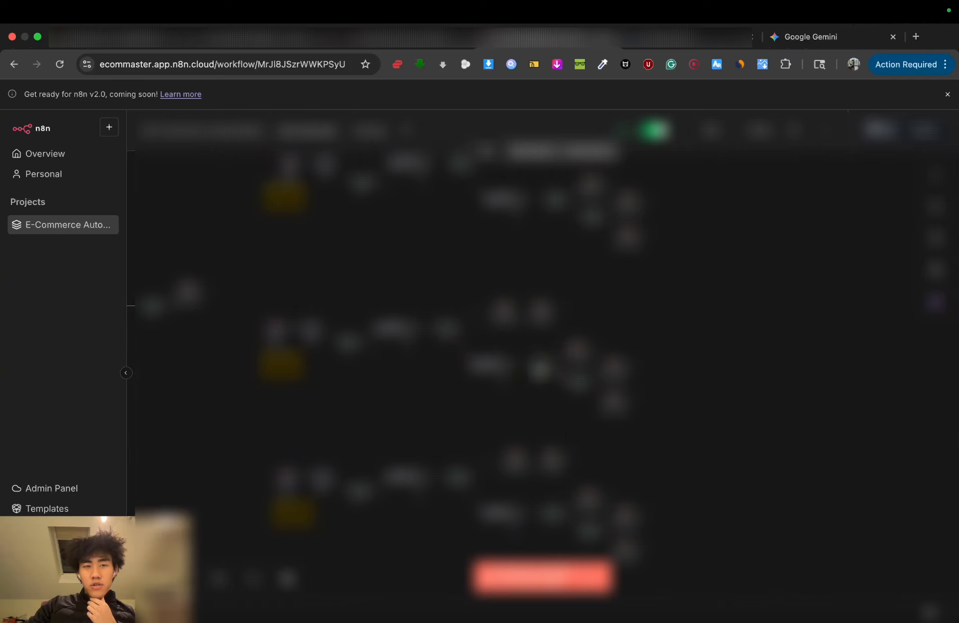
{"action": "left_click", "coordinate": [235, 46]}
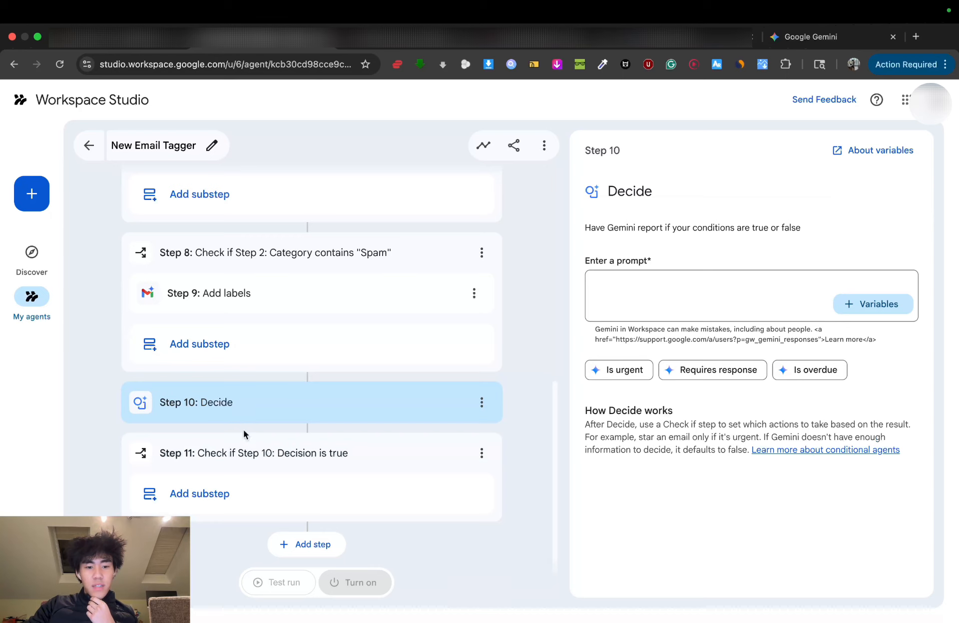
{"action": "left_click", "coordinate": [266, 494]}
{"action": "scroll", "coordinate": [754, 355], "scroll_direction": "down", "scroll_amount": 3}
{"action": "scroll", "coordinate": [772, 375], "scroll_direction": "up", "scroll_amount": 3}
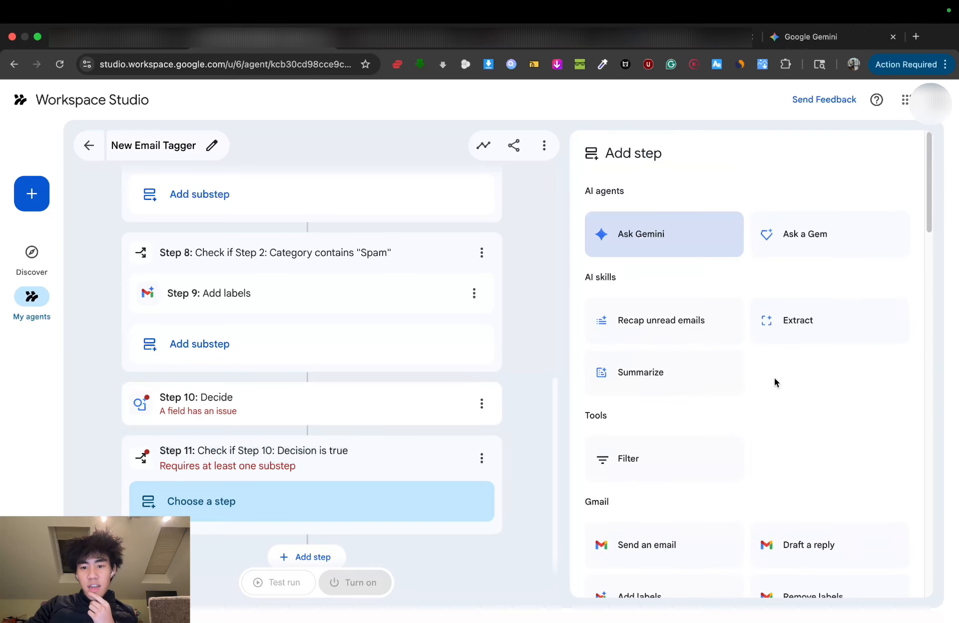
{"action": "left_click", "coordinate": [307, 558]}
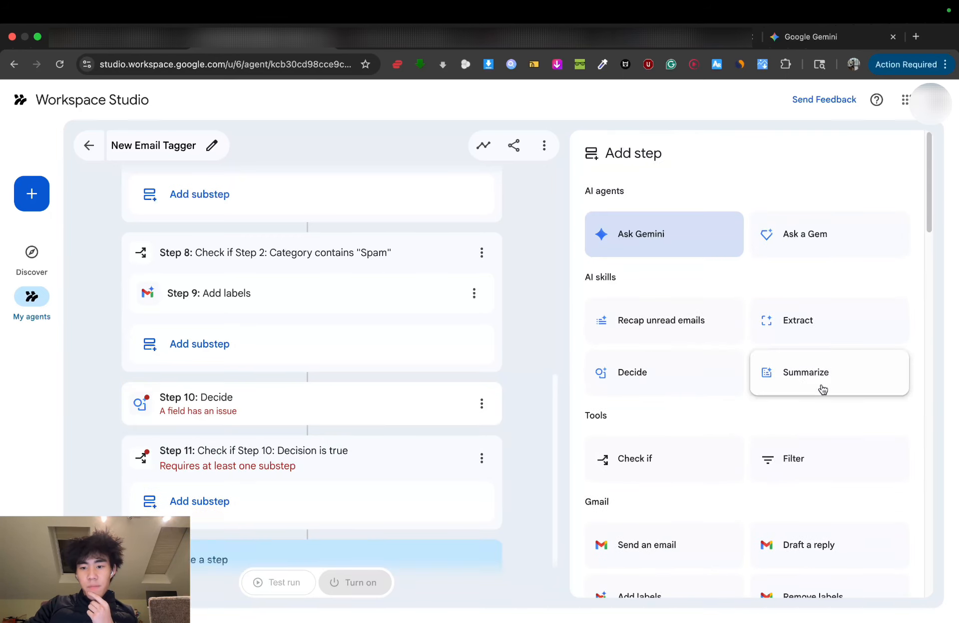
Remove the Check if step that tests the decision and the Decide step from the agent.
{"action": "left_click", "coordinate": [482, 457]}
{"action": "left_click", "coordinate": [462, 549]}
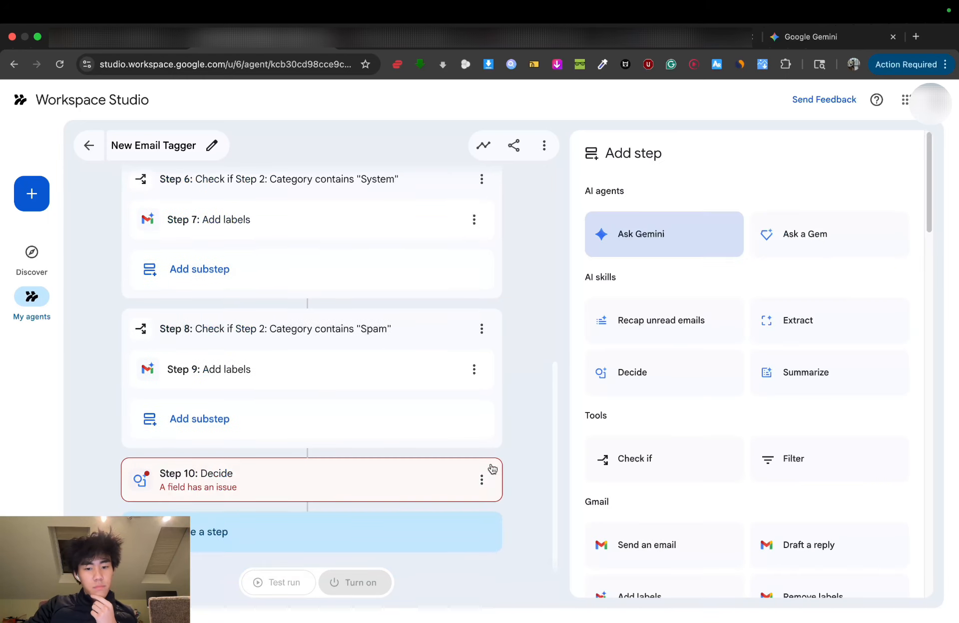
{"action": "left_click", "coordinate": [482, 481]}
{"action": "left_click", "coordinate": [474, 565]}
{"action": "scroll", "coordinate": [450, 489], "scroll_direction": "up", "scroll_amount": 10}
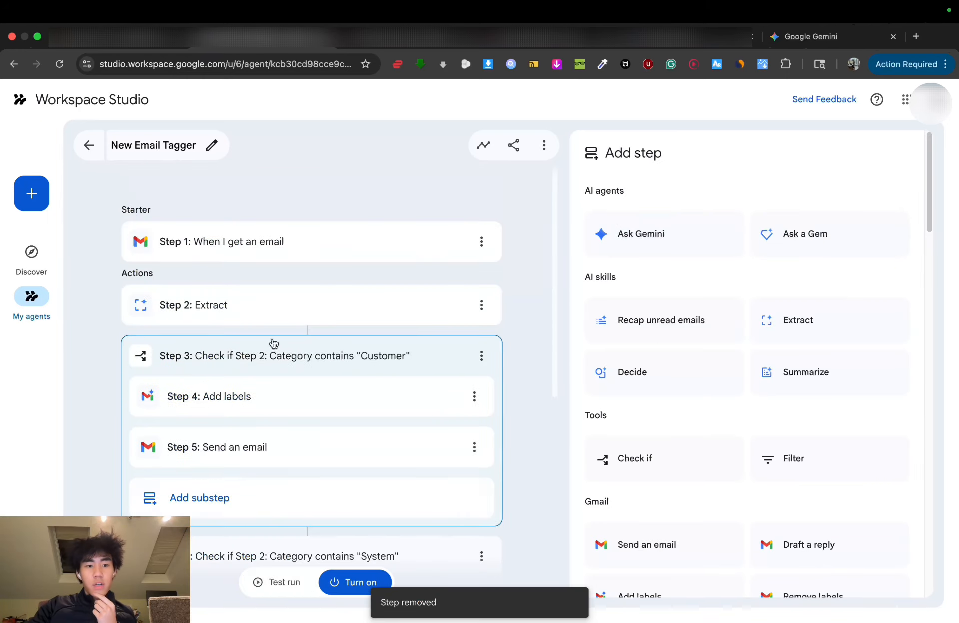
Open the Extract step and browse the Step 1 email variables available for its content to analyze.
{"action": "left_click", "coordinate": [252, 306]}
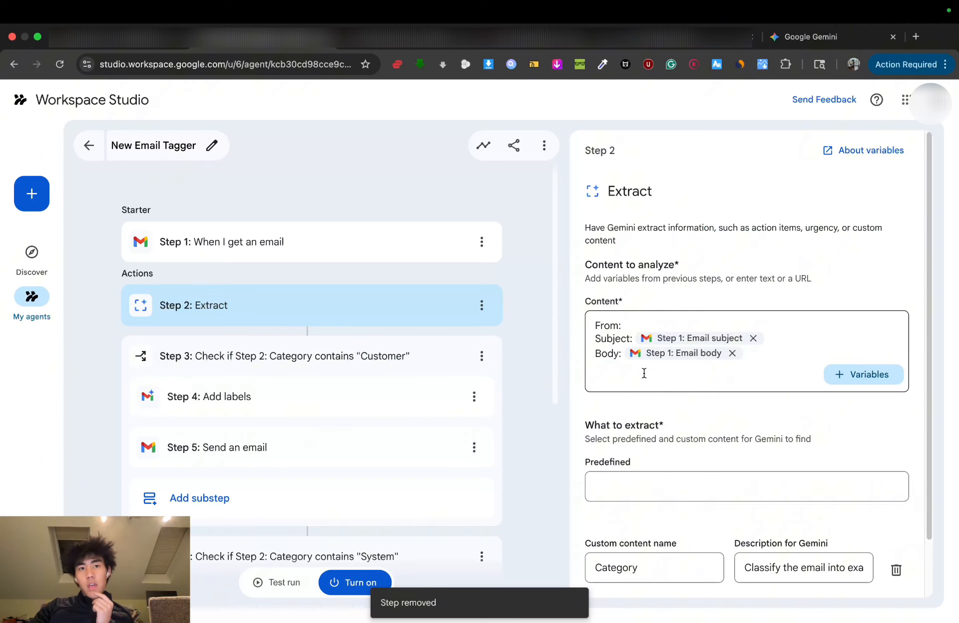
{"action": "left_click", "coordinate": [619, 368]}
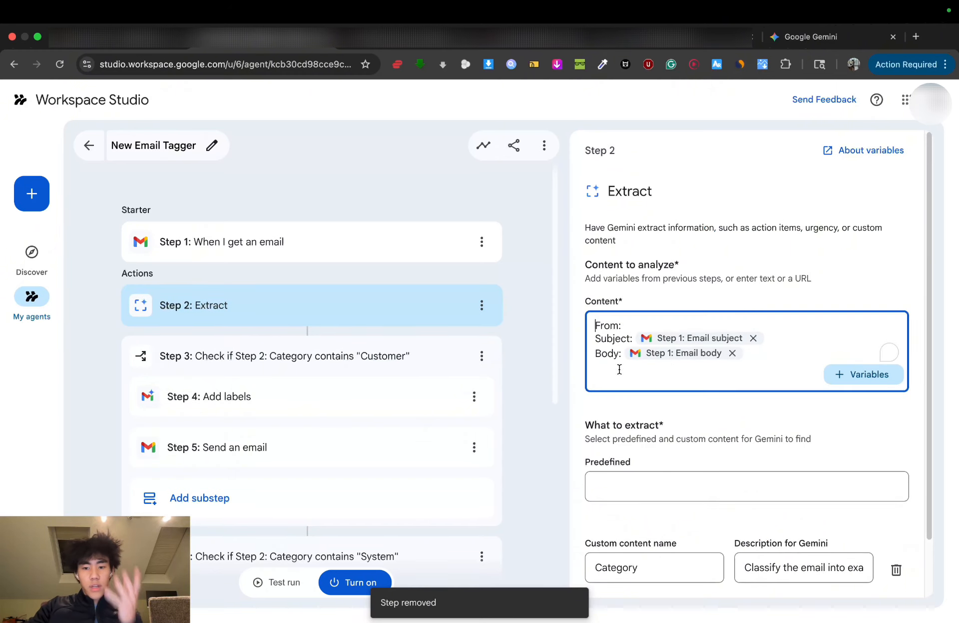
{"action": "left_click", "coordinate": [853, 375]}
{"action": "left_click", "coordinate": [797, 452]}
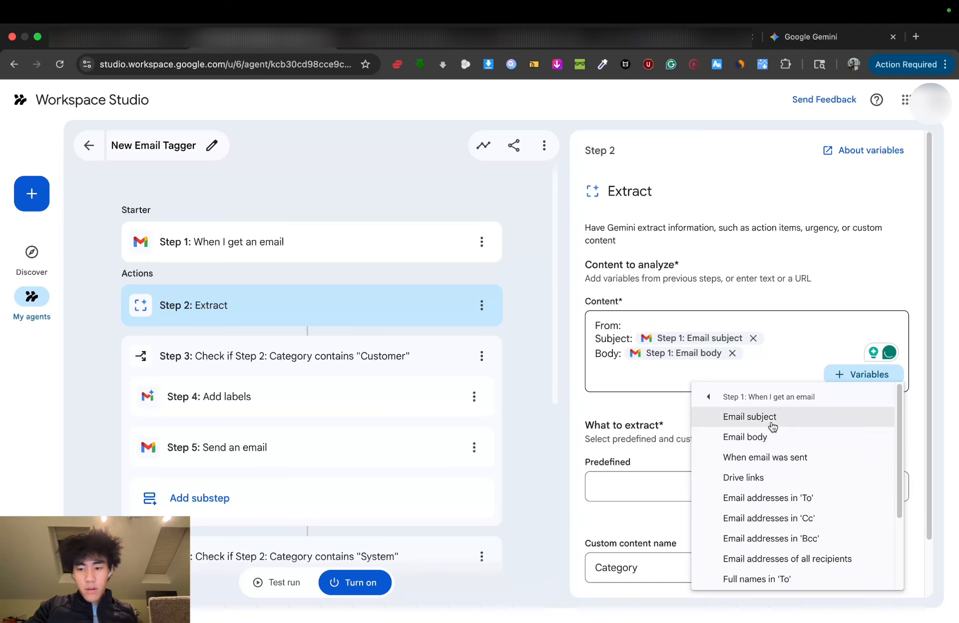
{"action": "scroll", "coordinate": [739, 422], "scroll_direction": "down", "scroll_amount": 5}
{"action": "left_click", "coordinate": [634, 315]}
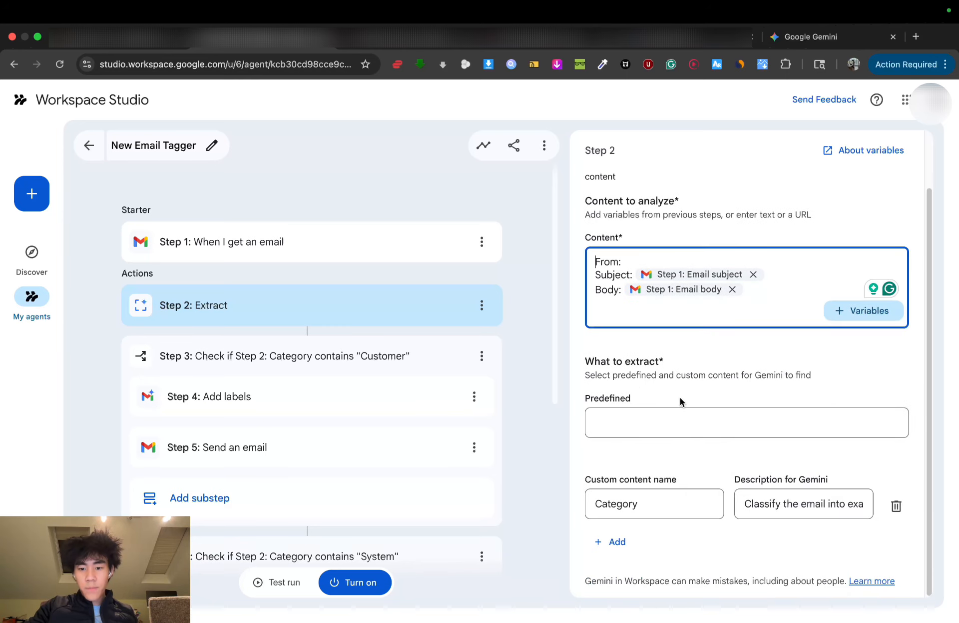
Read through the Category content's description for Gemini in the Extract step, from the classification instruction to the start of the Customer definition.
{"action": "double_click", "coordinate": [652, 502]}
{"action": "left_click", "coordinate": [639, 467]}
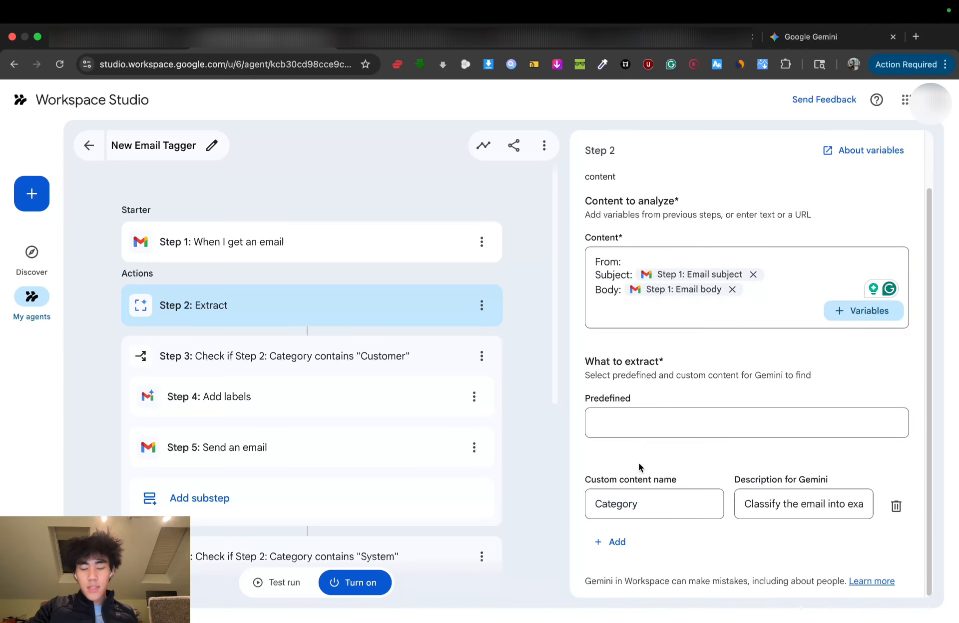
{"action": "triple_click", "coordinate": [753, 503]}
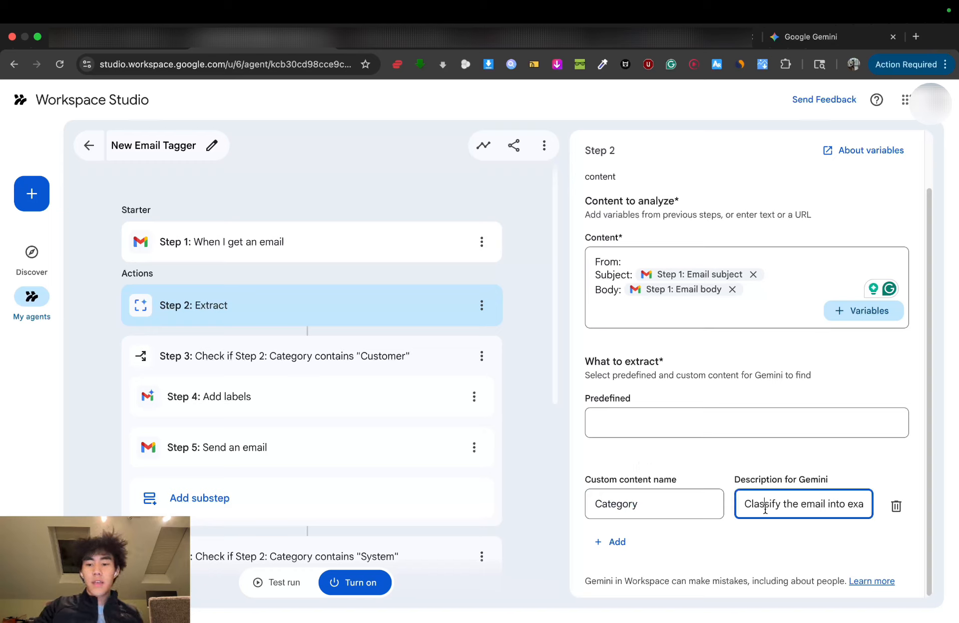
{"action": "left_click", "coordinate": [822, 505]}
{"action": "triple_click", "coordinate": [815, 507]}
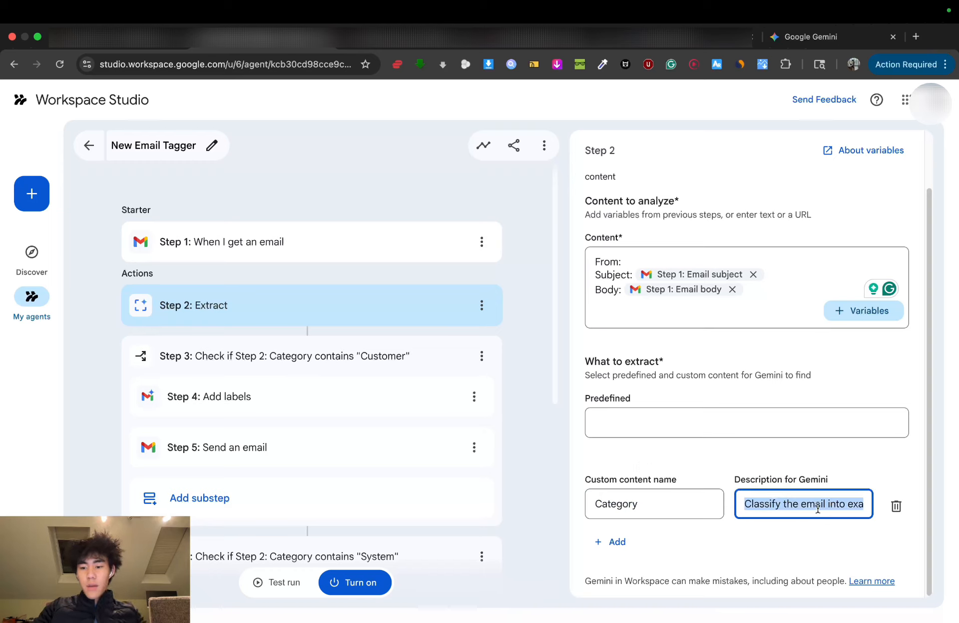
{"action": "left_click", "coordinate": [773, 503]}
{"action": "left_click_drag", "start_coordinate": [773, 503], "coordinate": [867, 506]}
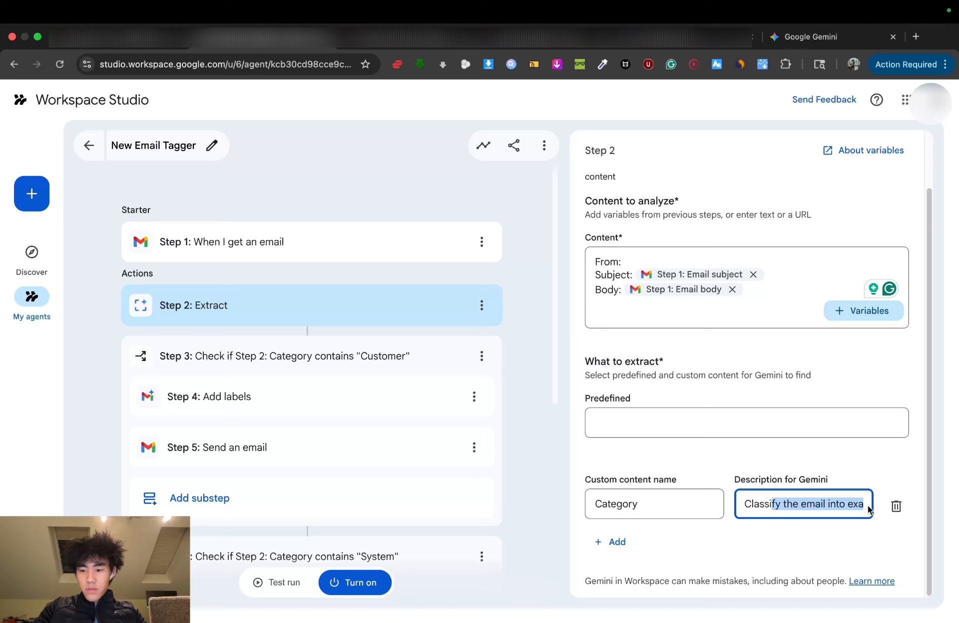
{"action": "left_click", "coordinate": [869, 508]}
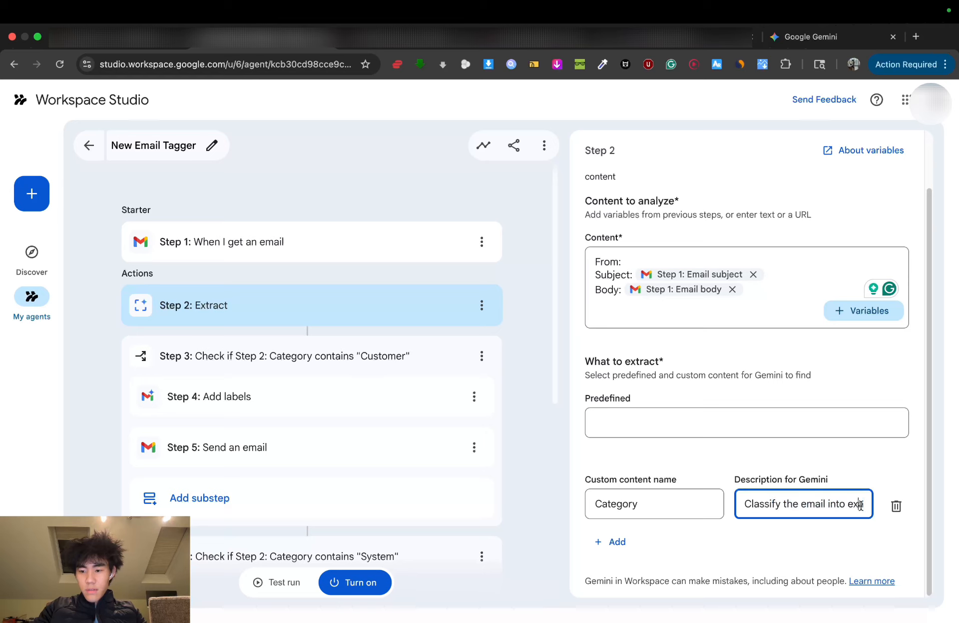
{"action": "type", "text": "actly"}
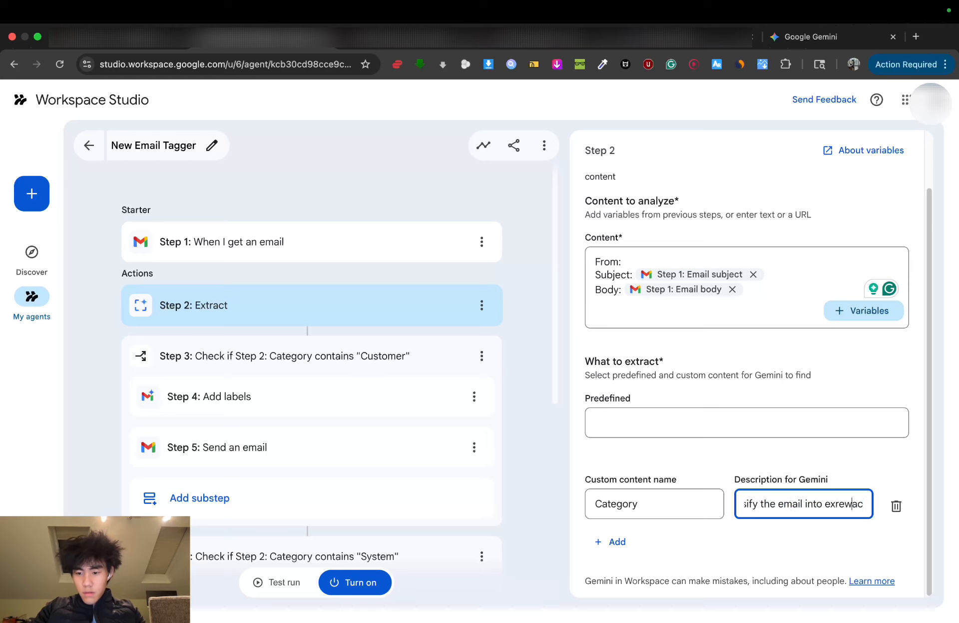
{"action": "key", "text": "BackSpace"}
{"action": "left_click_drag", "start_coordinate": [847, 503], "coordinate": [876, 504]}
{"action": "left_click", "coordinate": [865, 502]}
{"action": "key", "text": "Right"}
{"action": "key", "text": "Right"}
{"action": "key", "text": "Right"}
{"action": "key", "text": "Right"}
{"action": "key", "text": "Right"}
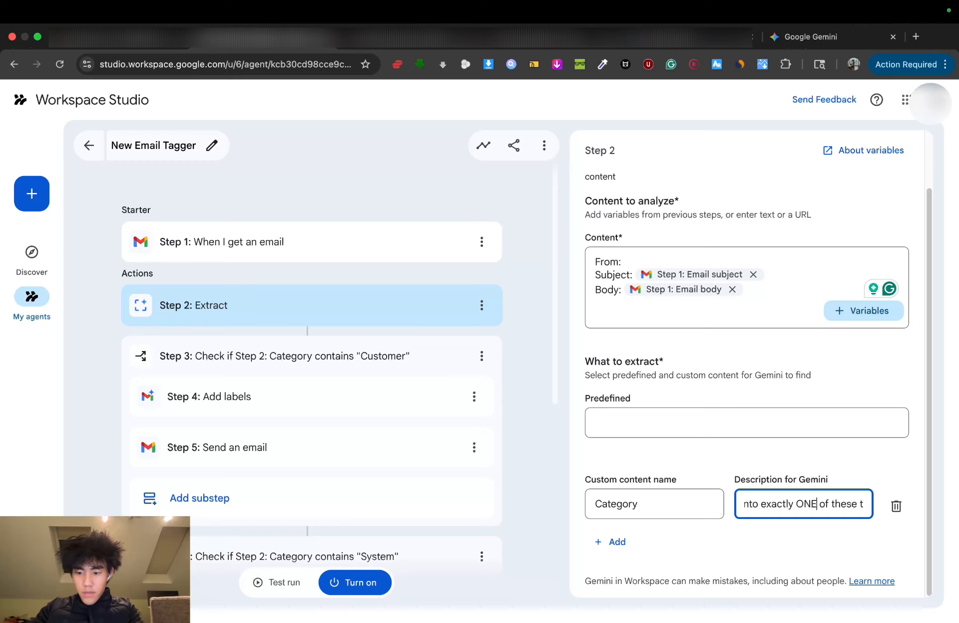
{"action": "key", "text": "Right"}
{"action": "key", "text": "Right"}
{"action": "key", "text": "Right"}
{"action": "key", "text": "Right"}
{"action": "key", "text": "Right"}
{"action": "key", "text": "Right"}
{"action": "key", "text": "Right"}
{"action": "key", "text": "Right"}
{"action": "key", "text": "Right"}
{"action": "key", "text": "Right"}
{"action": "key", "text": "Right"}
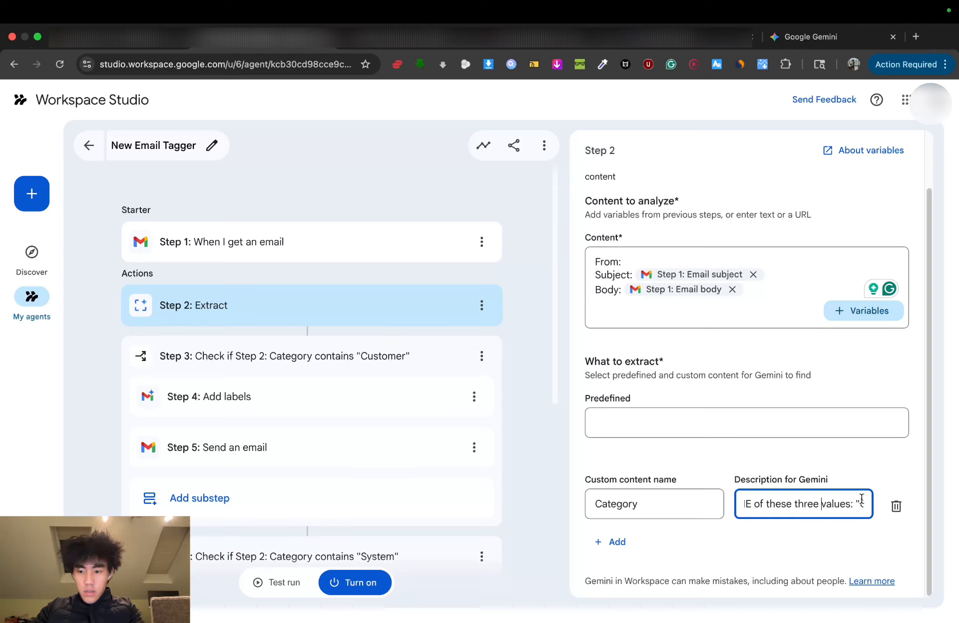
{"action": "key", "text": "Right"}
{"action": "key", "text": "Right"}
{"action": "key", "text": "Right"}
{"action": "key", "text": "Right"}
{"action": "key", "text": "Right"}
{"action": "key", "text": "Right"}
{"action": "key", "text": "Right"}
{"action": "key", "text": "Right"}
{"action": "key", "text": "Right"}
{"action": "key", "text": "Right"}
{"action": "key", "text": "Right"}
{"action": "key", "text": "Right"}
{"action": "key", "text": "Right"}
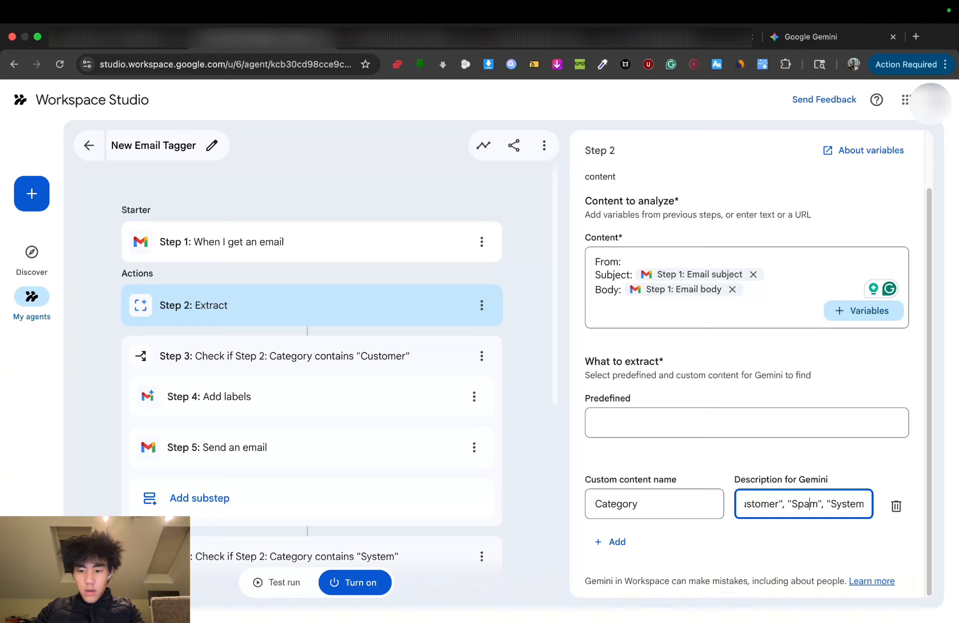
{"action": "key", "text": "Right"}
{"action": "key", "text": "Right"}
{"action": "key", "text": "Right"}
{"action": "key", "text": "Right"}
{"action": "key", "text": "Right"}
{"action": "key", "text": "Right"}
{"action": "key", "text": "Right"}
{"action": "key", "text": "Right"}
{"action": "key", "text": "Right"}
{"action": "key", "text": "Right"}
{"action": "key", "text": "Right"}
{"action": "key", "text": "Right"}
{"action": "key", "text": "Right"}
{"action": "key", "text": "Right"}
{"action": "key", "text": "Right"}
{"action": "key", "text": "Right"}
{"action": "key", "text": "Right"}
{"action": "key", "text": "Right"}
{"action": "key", "text": "Right"}
{"action": "key", "text": "Right"}
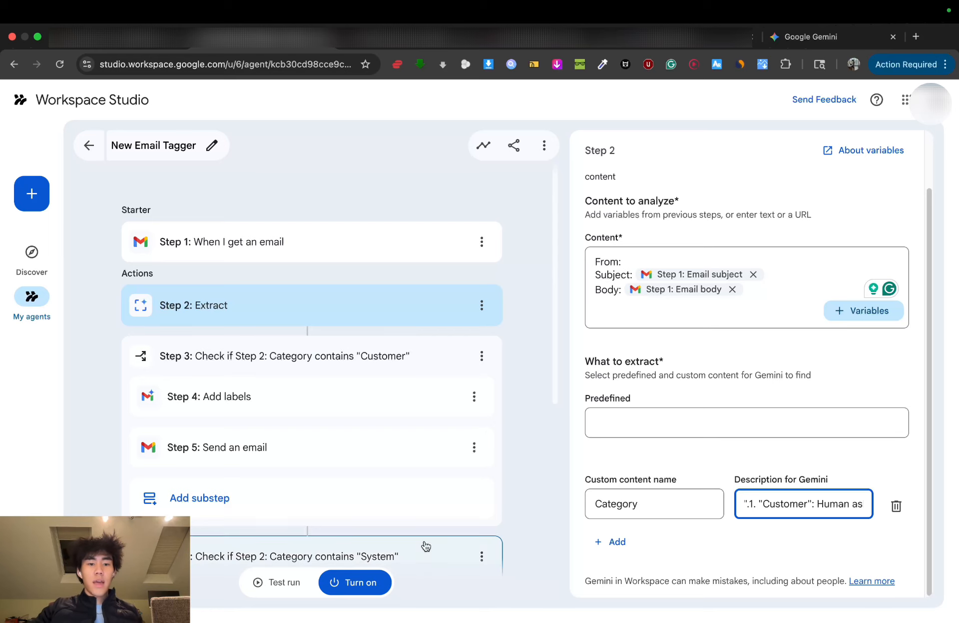
Review the conditions of the three Check if steps that test the Category for Customer, System and Spam.
{"action": "scroll", "coordinate": [327, 362], "scroll_direction": "down", "scroll_amount": 3}
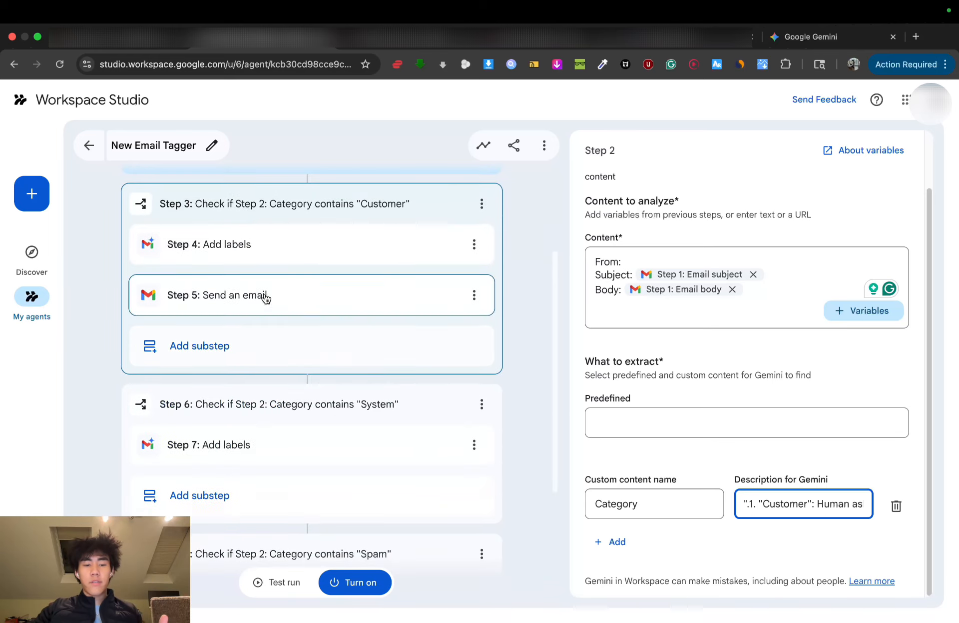
{"action": "left_click", "coordinate": [265, 208]}
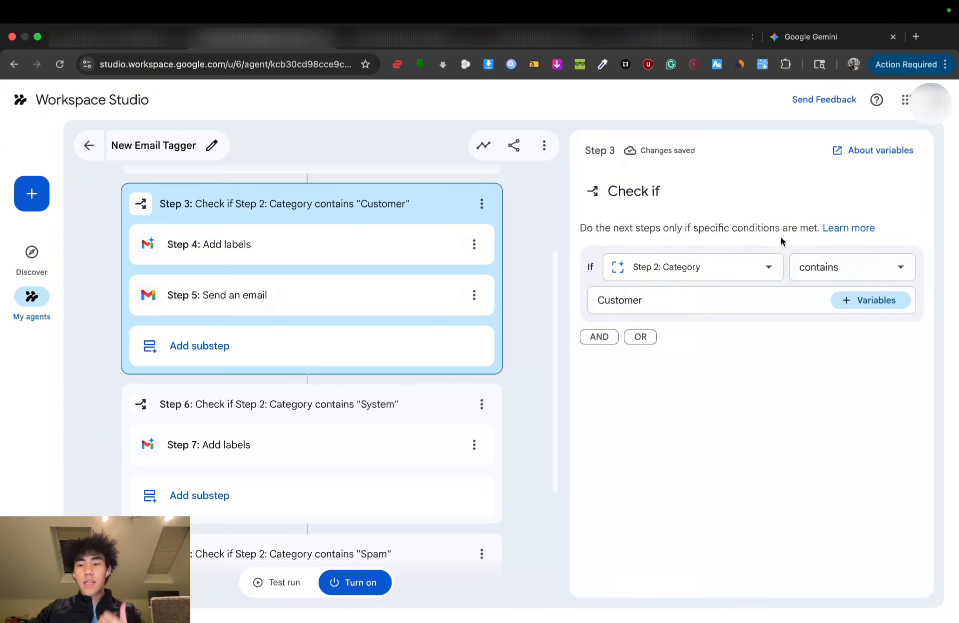
{"action": "left_click", "coordinate": [295, 405]}
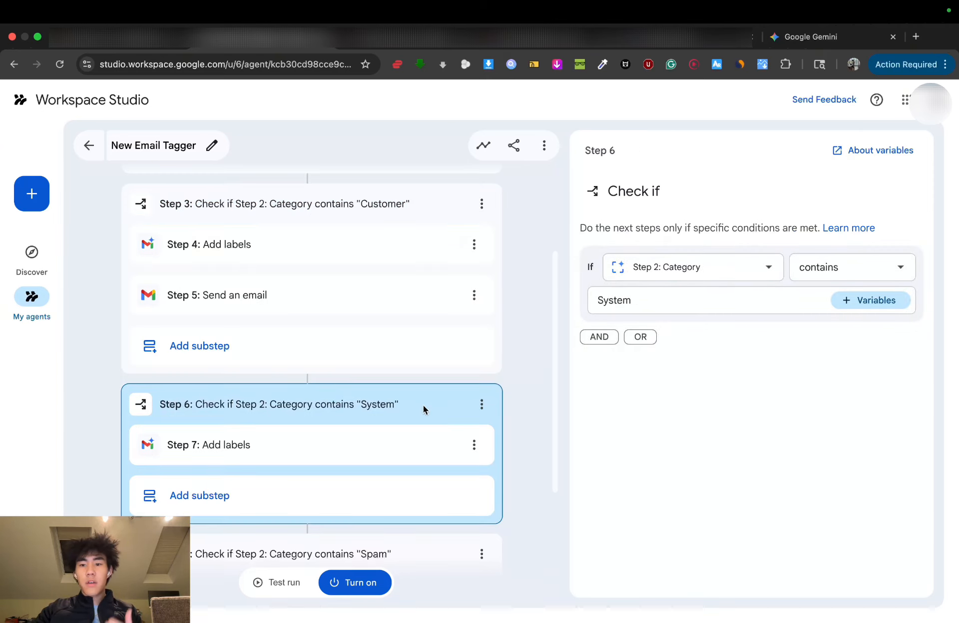
{"action": "scroll", "coordinate": [400, 417], "scroll_direction": "down", "scroll_amount": 3}
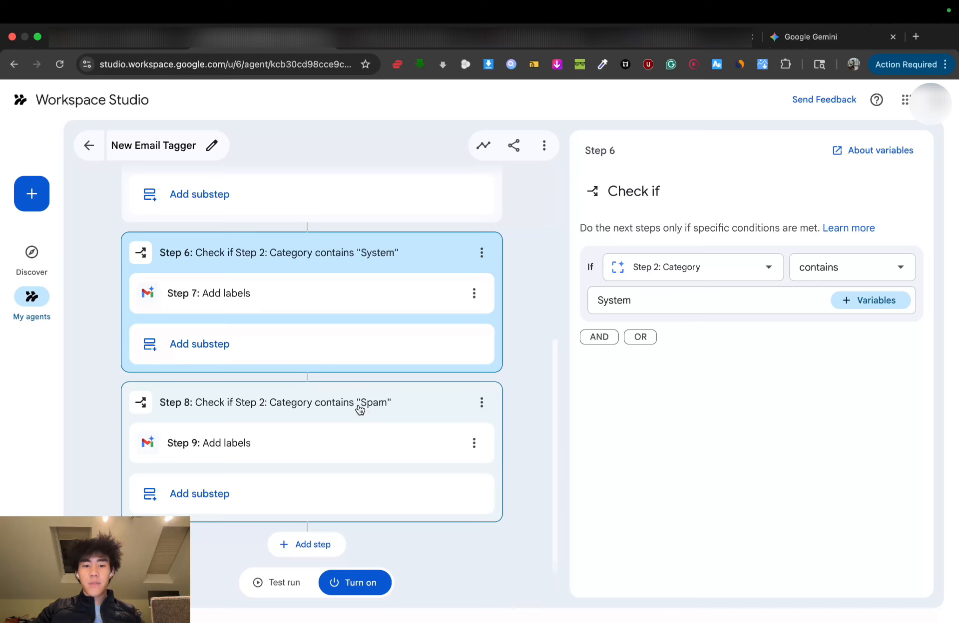
{"action": "left_click", "coordinate": [359, 404]}
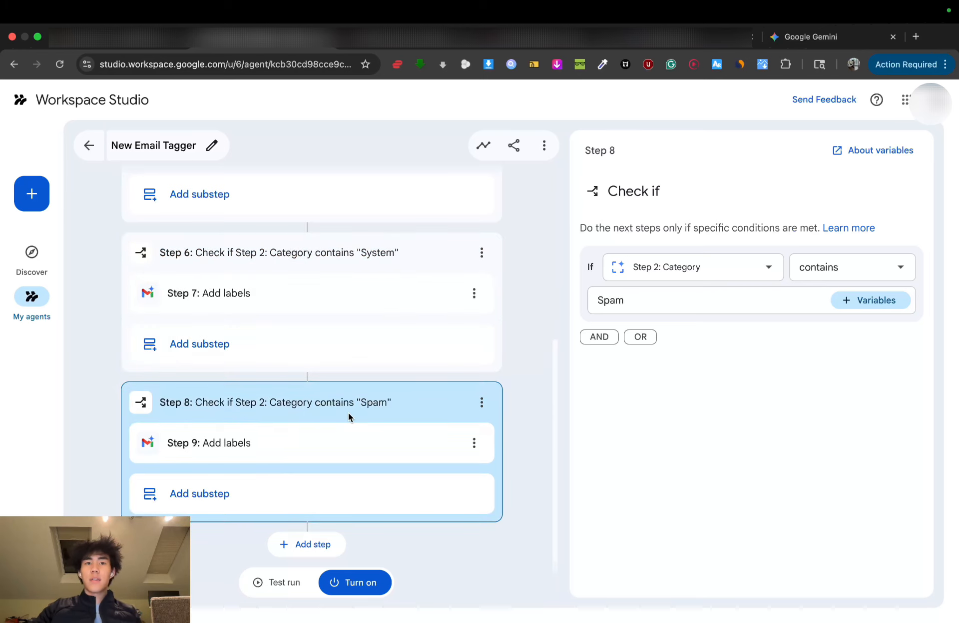
Start a test run of the agent using the received email "New customer message on December 5, 2025".
{"action": "scroll", "coordinate": [354, 427], "scroll_direction": "up", "scroll_amount": 6}
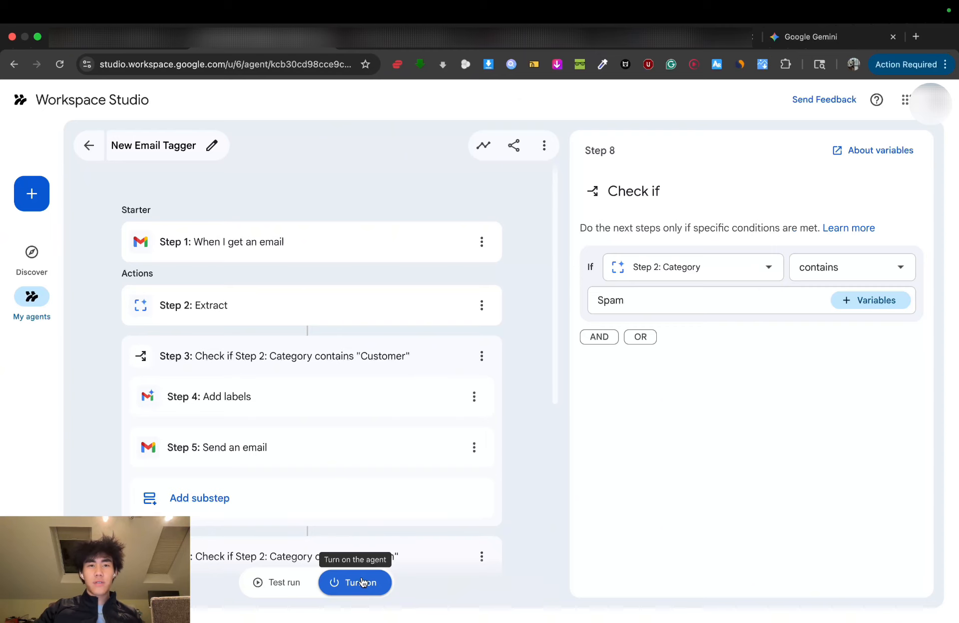
{"action": "left_click", "coordinate": [281, 582]}
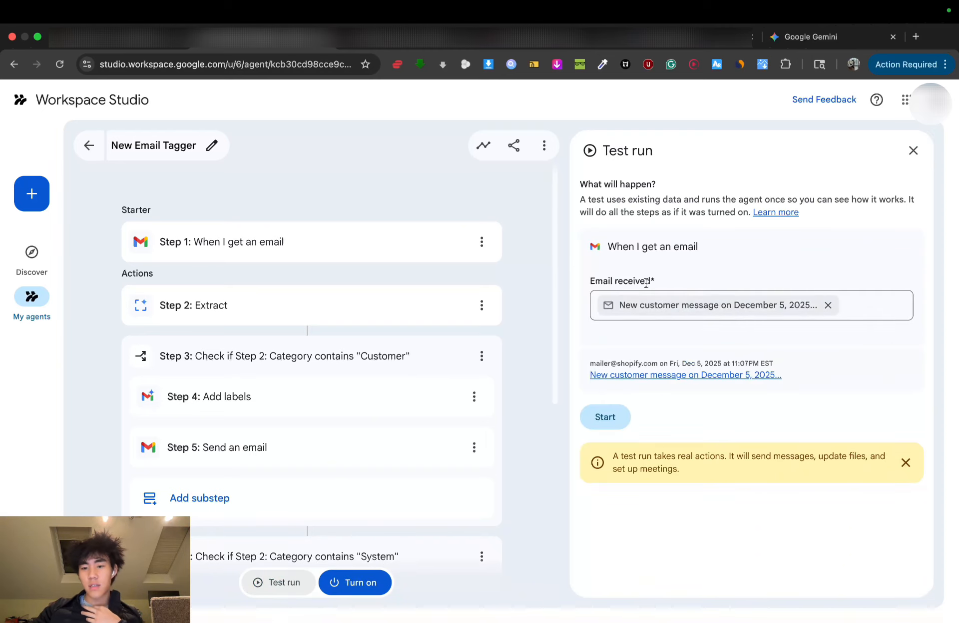
{"action": "left_click", "coordinate": [605, 411]}
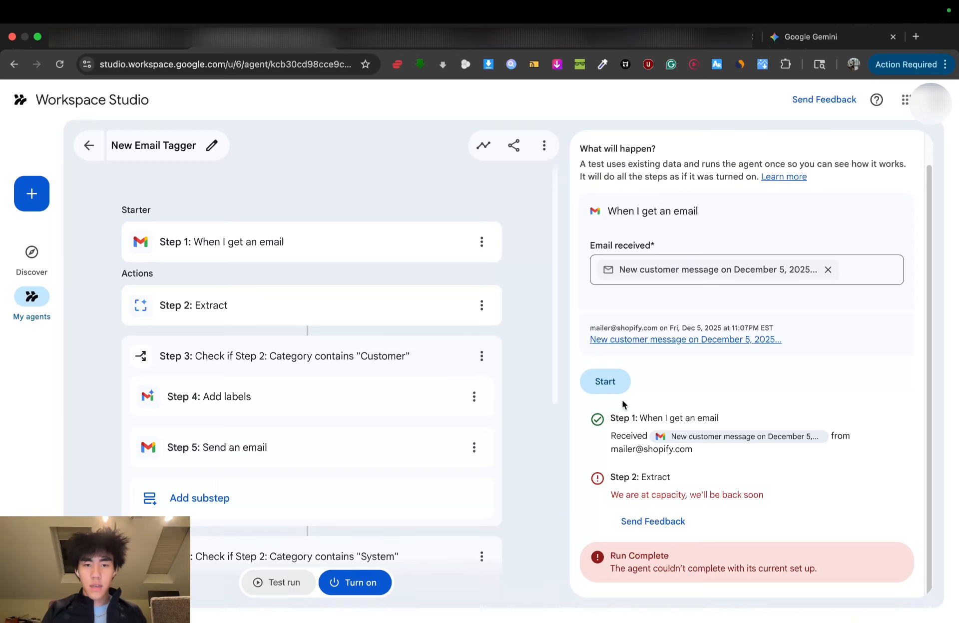
Switch to the n8n workflow and look over its branches across the canvas.
{"action": "left_click", "coordinate": [520, 44]}
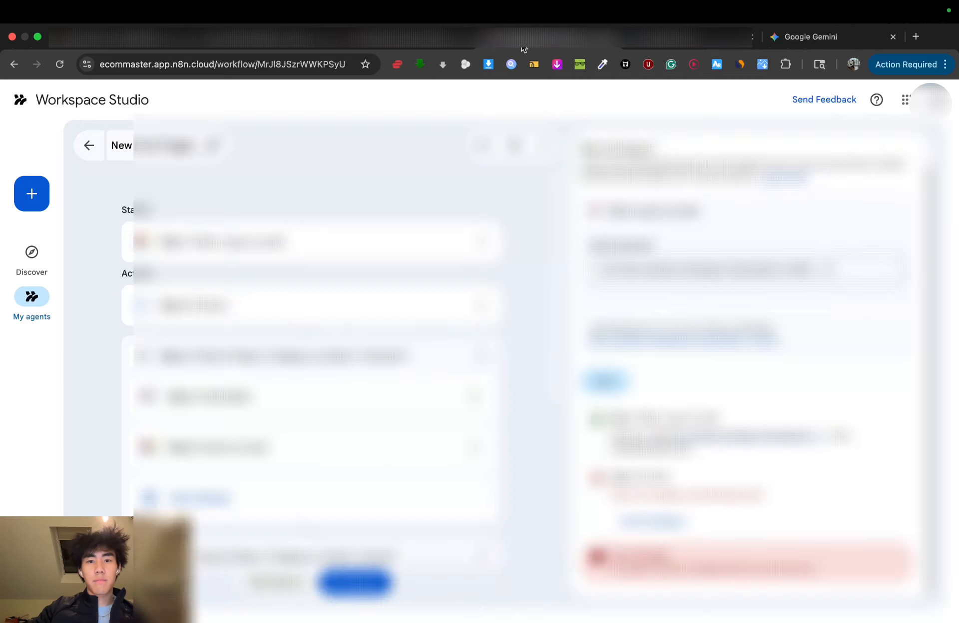
{"action": "scroll", "coordinate": [403, 257], "scroll_direction": "left", "scroll_amount": 10}
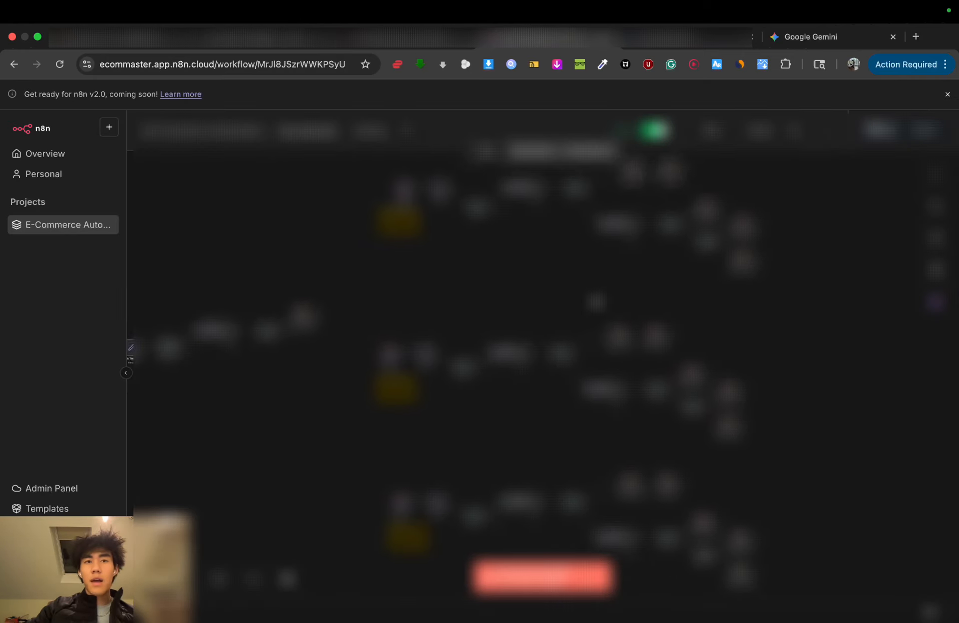
{"action": "scroll", "coordinate": [130, 351], "scroll_direction": "right", "scroll_amount": 8}
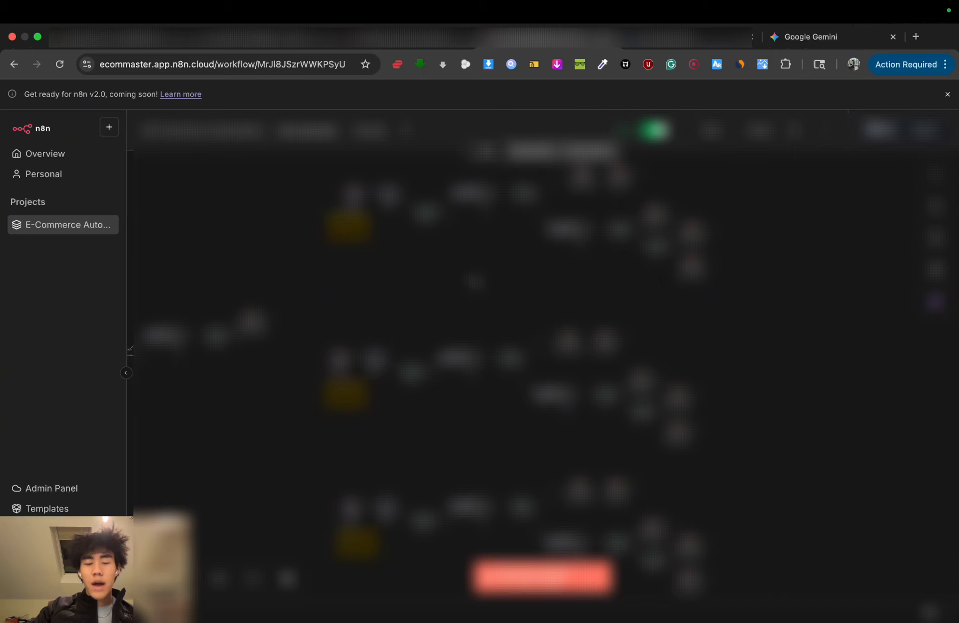
{"action": "scroll", "coordinate": [543, 350], "scroll_direction": "up", "scroll_amount": 4}
{"action": "scroll", "coordinate": [543, 350], "scroll_direction": "left", "scroll_amount": 3}
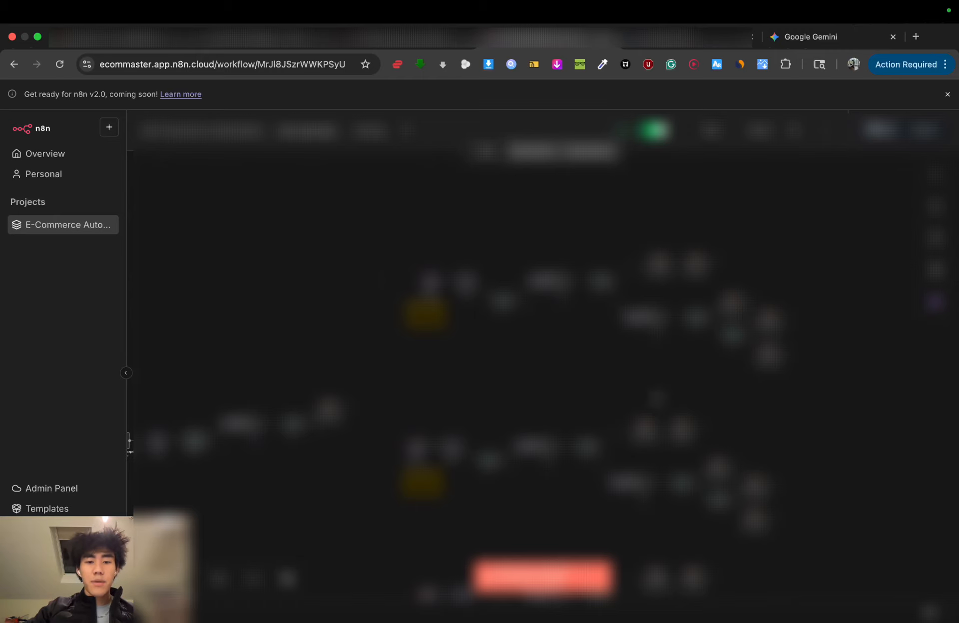
{"action": "scroll", "coordinate": [505, 392], "scroll_direction": "left", "scroll_amount": 3}
{"action": "scroll", "coordinate": [505, 392], "scroll_direction": "down", "scroll_amount": 4}
{"action": "scroll", "coordinate": [504, 392], "scroll_direction": "right", "scroll_amount": 4}
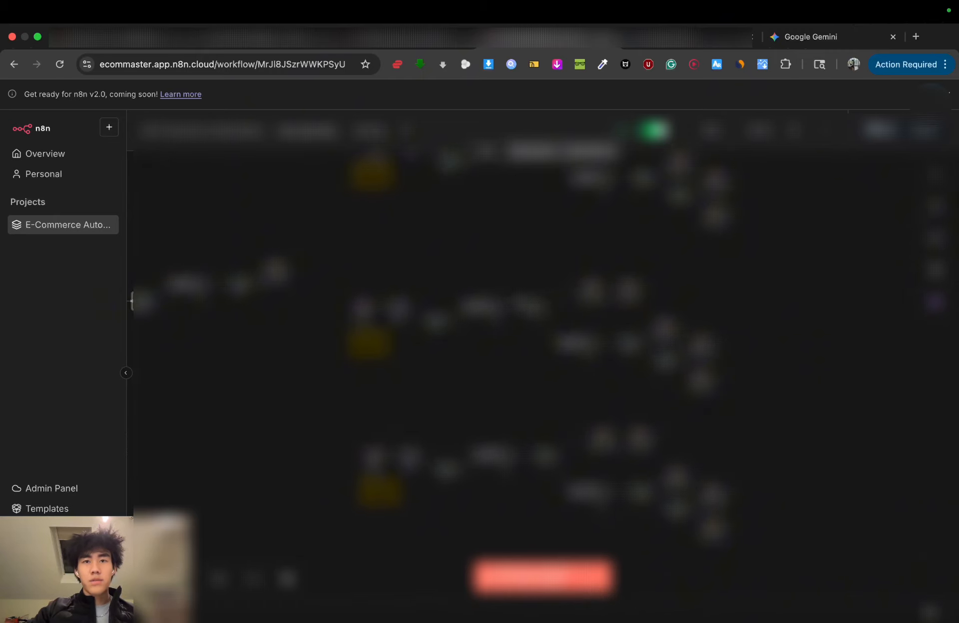
Check the n8n dashboard's monthly executions alongside the agent's test run, and switch to the Gmail inbox.
{"action": "left_click", "coordinate": [383, 44]}
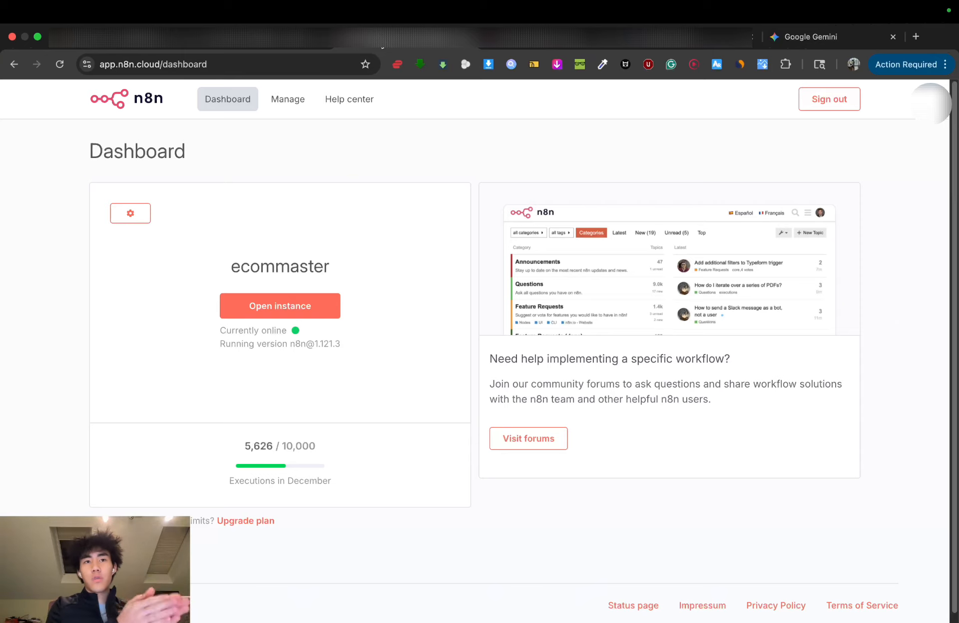
{"action": "key", "text": "ctrl+Tab"}
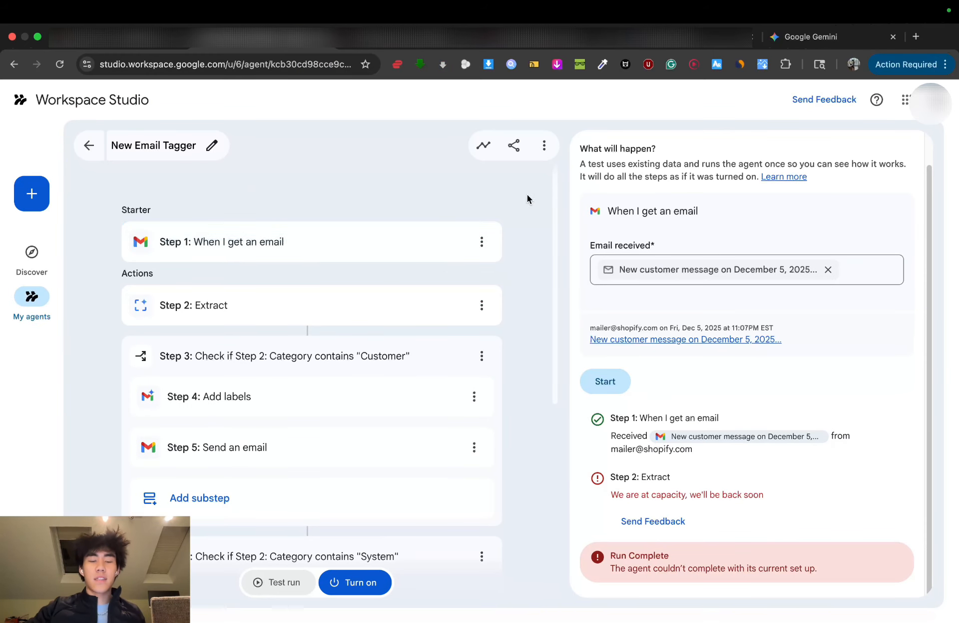
{"action": "key", "text": "ctrl+shift+Tab"}
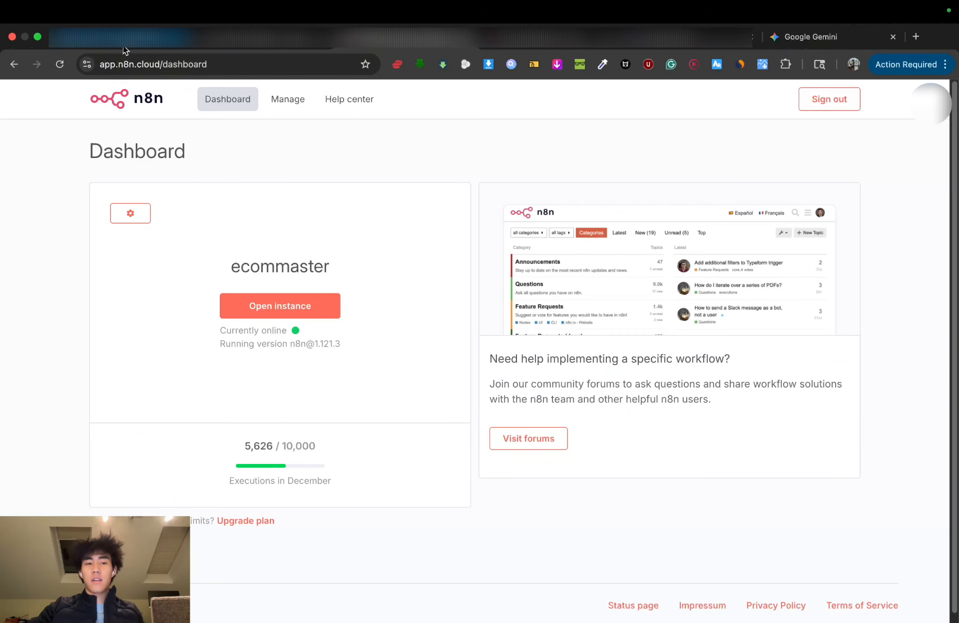
{"action": "left_click", "coordinate": [116, 47]}
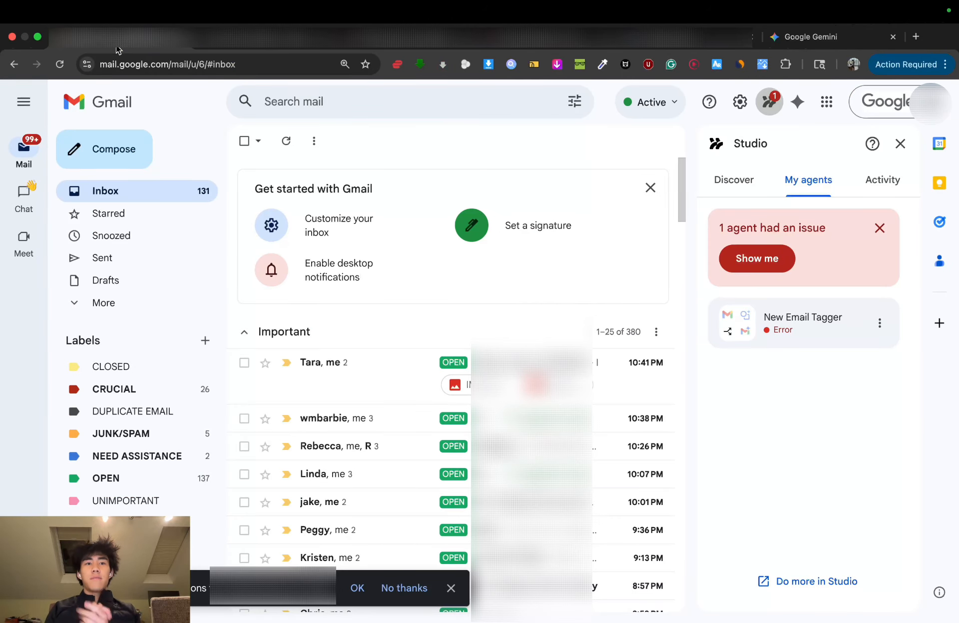